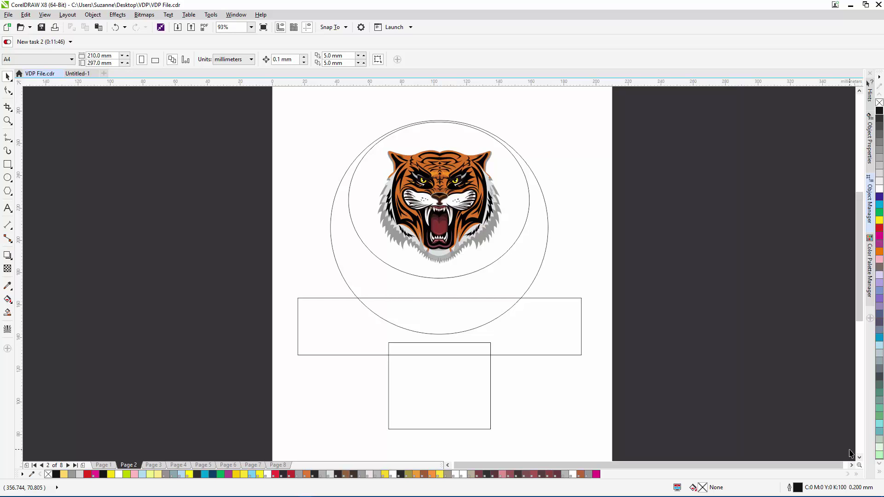
- Create a boundary outline around the tiger, both ellipses and both rectangles on Page 2
left_click_drag(258, 109, 624, 445)
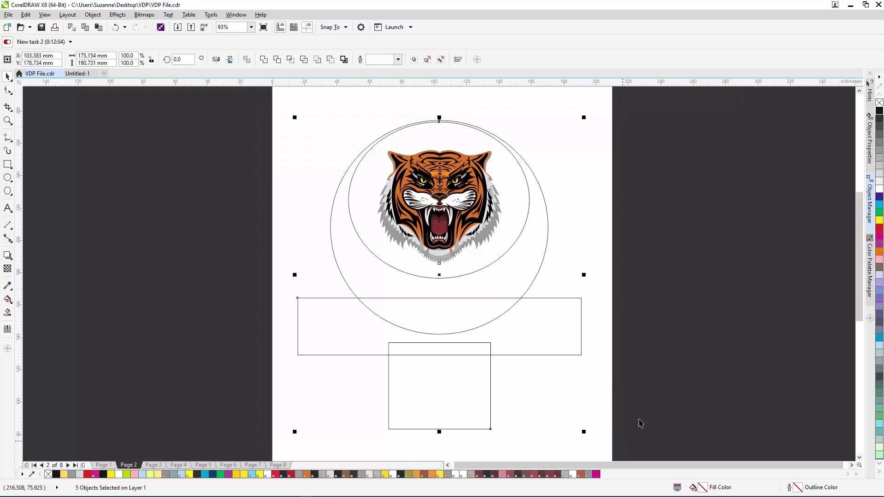
left_click(92, 15)
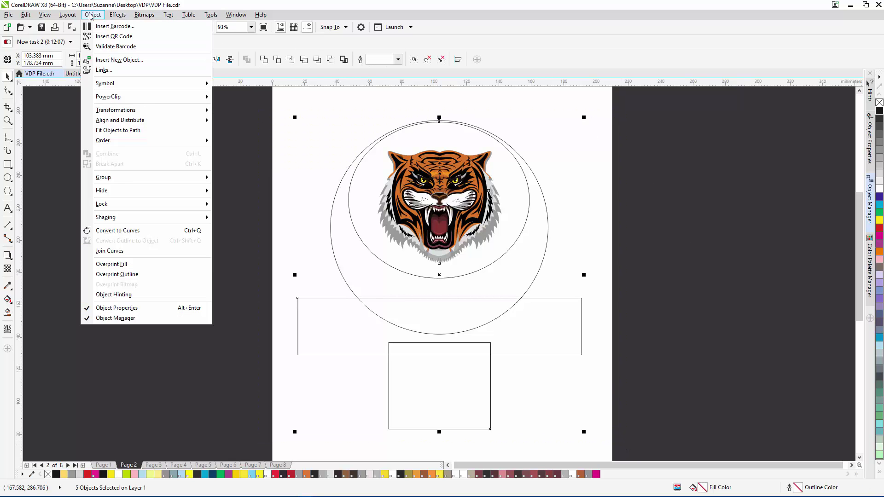
mouse_move(167, 220)
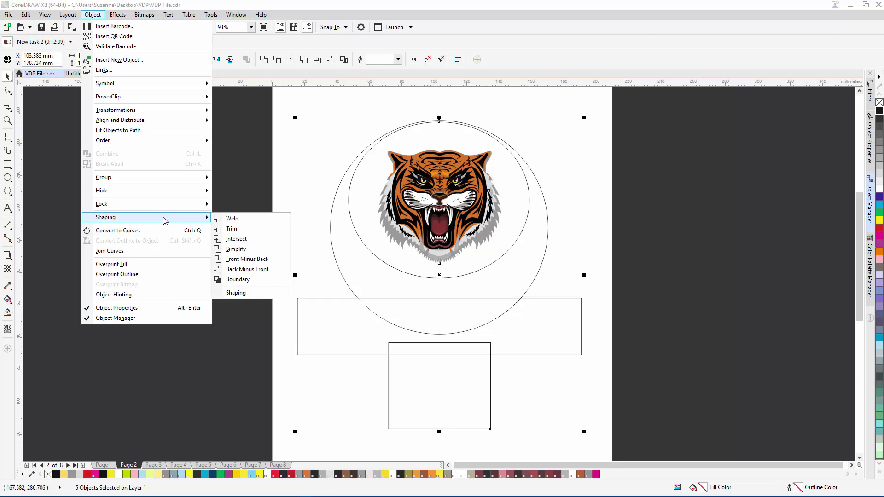
left_click(270, 280)
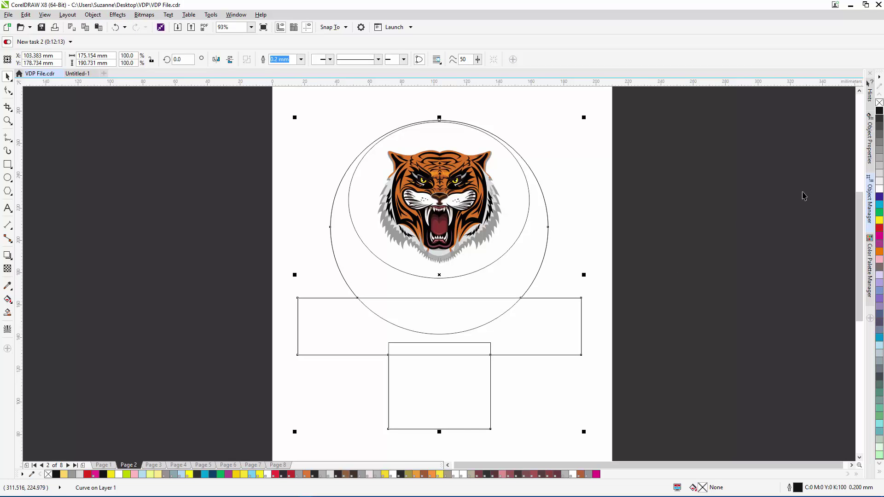
- Delete the larger ellipse and both original rectangles from Layer 1 of Page 2, keeping the boundary curve
left_click(869, 202)
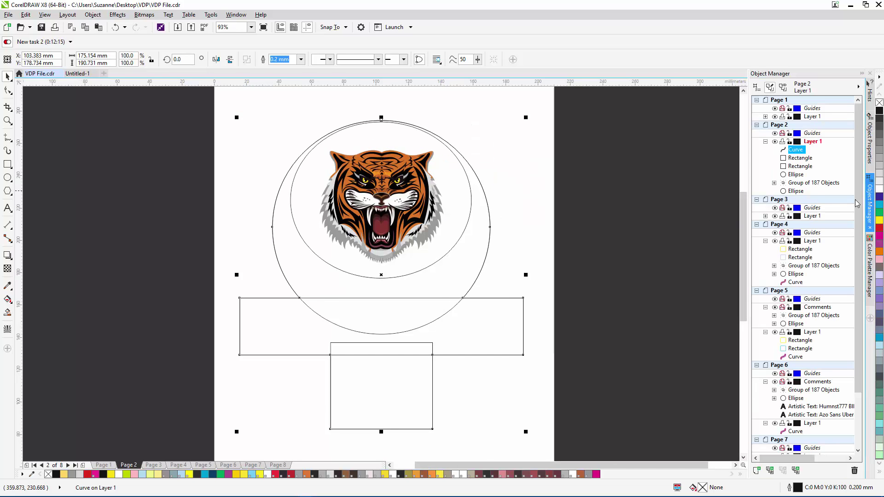
left_click(797, 191)
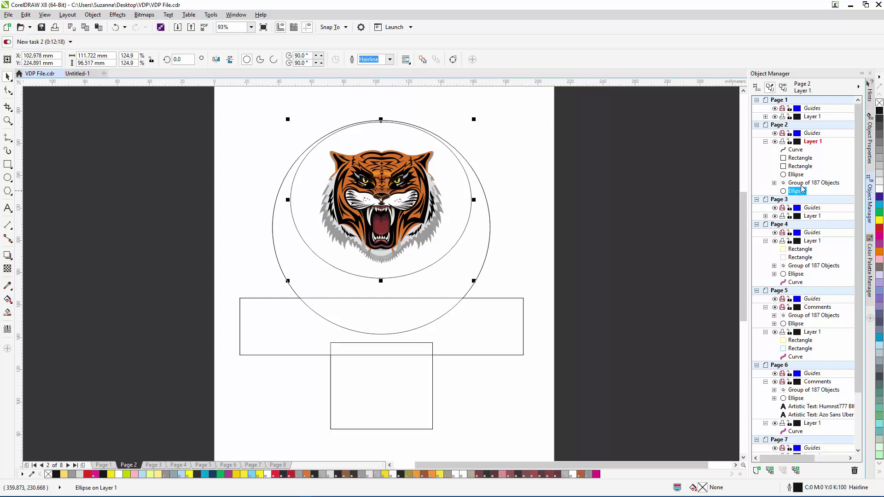
left_click(796, 175)
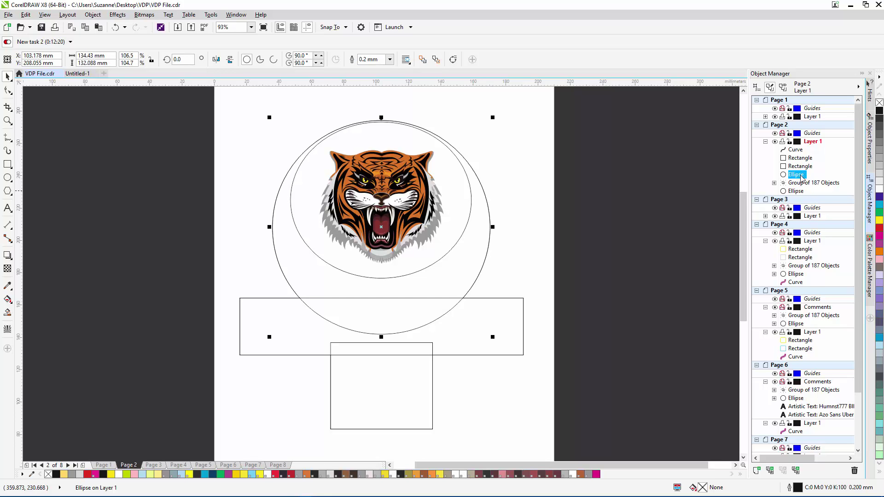
key("Delete")
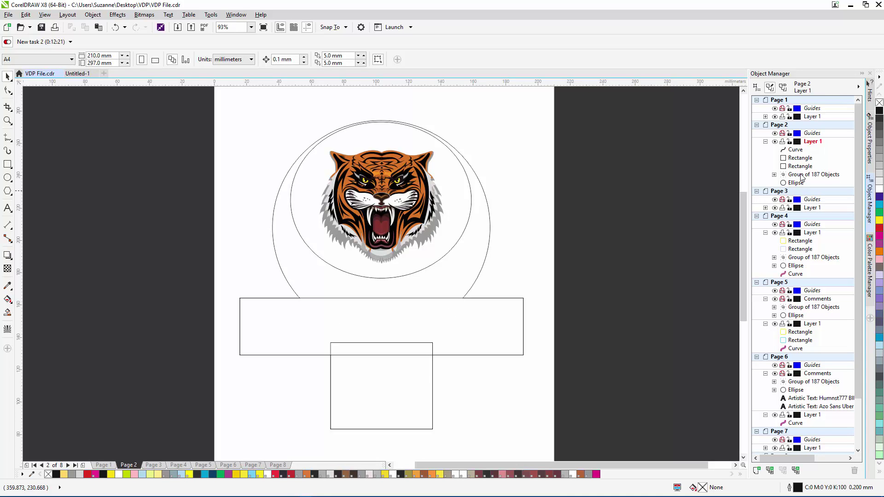
left_click(802, 167)
key("Delete")
left_click(800, 158)
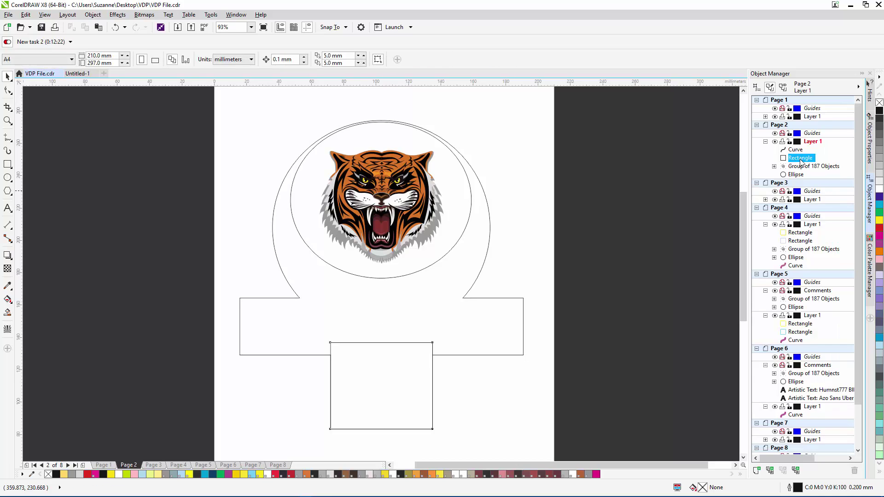
key("Delete")
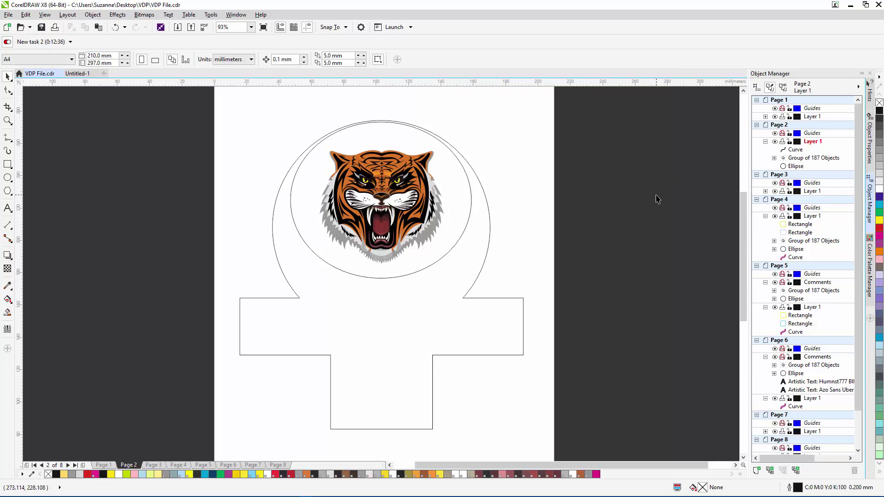
- Add the text "Swindon Tigers" along the path of the remaining ellipse around the tiger
left_click(7, 209)
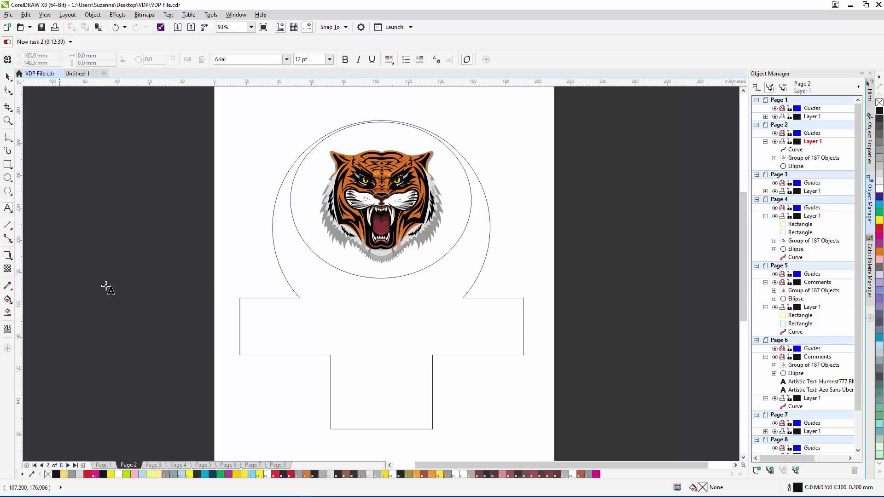
left_click(305, 243)
type("S")
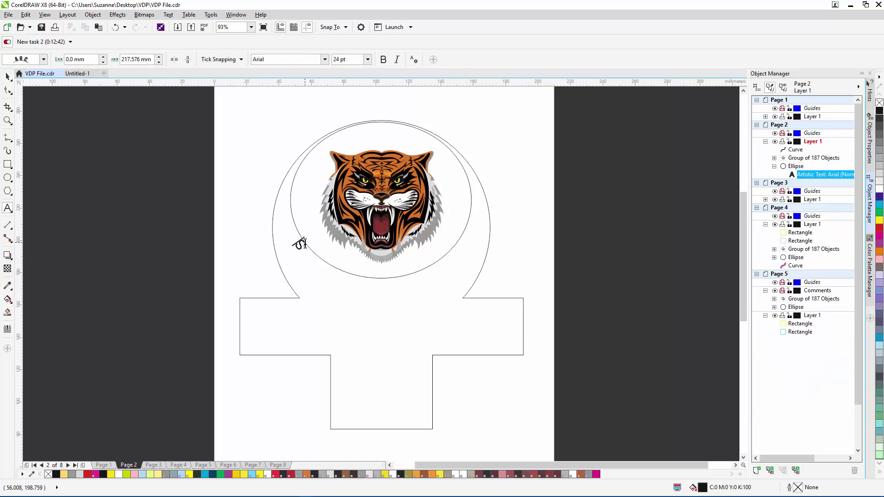
type("windon Tigers")
- Centre the path text beneath the ellipse with an 8 mm offset and mirror it to read upright
left_click(7, 77)
left_click_drag(341, 271, 380, 282)
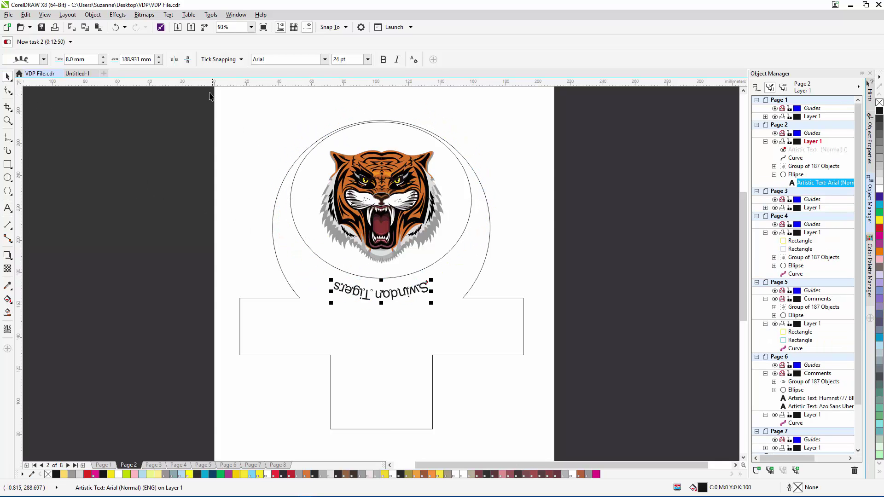
left_click(173, 60)
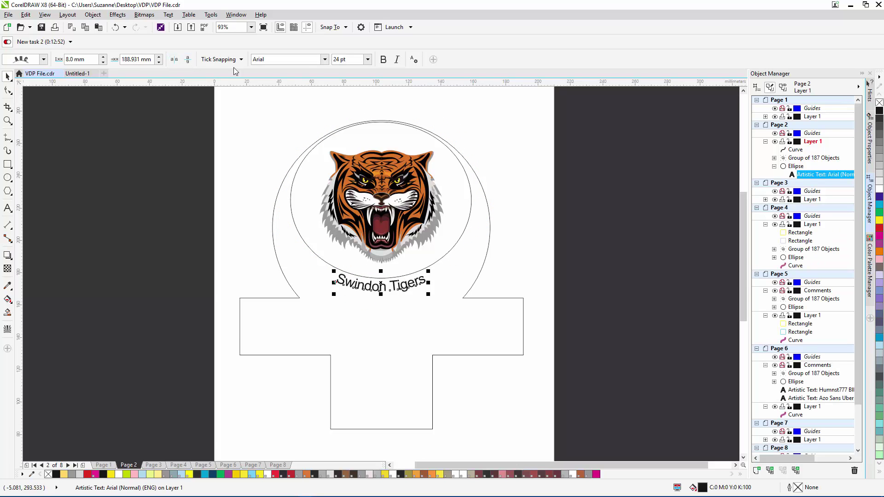
- Set the Swindon Tigers text to the Bonbon Regular font at 48 pt
left_click(325, 59)
type("b")
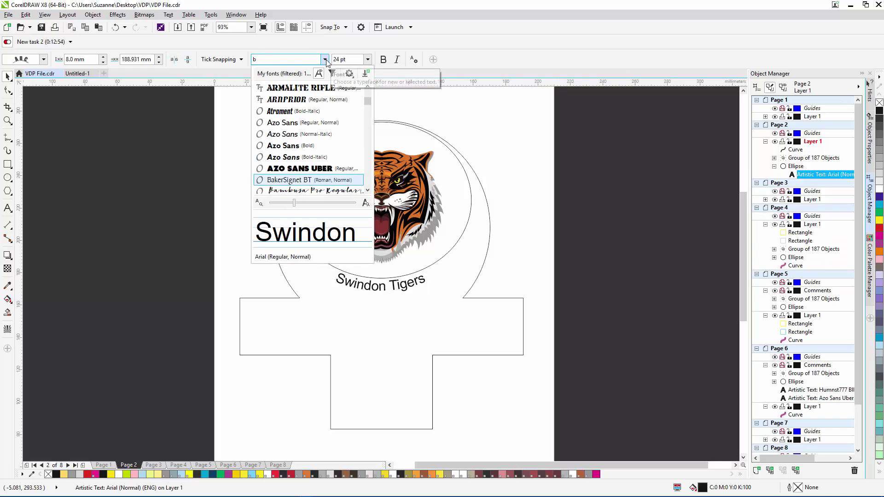
left_click(368, 190)
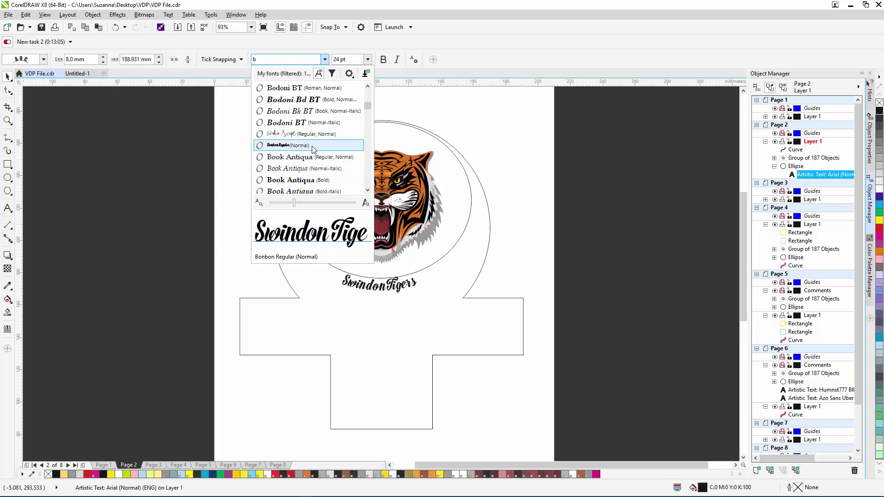
left_click(313, 147)
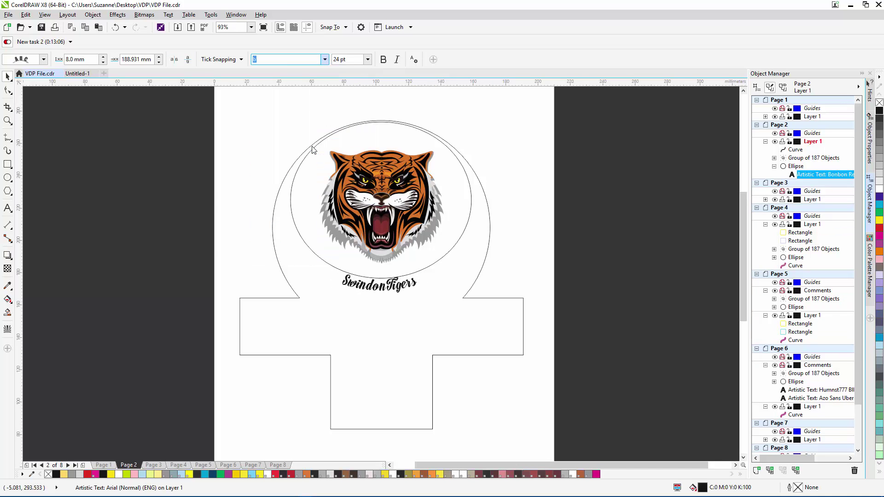
left_click(368, 60)
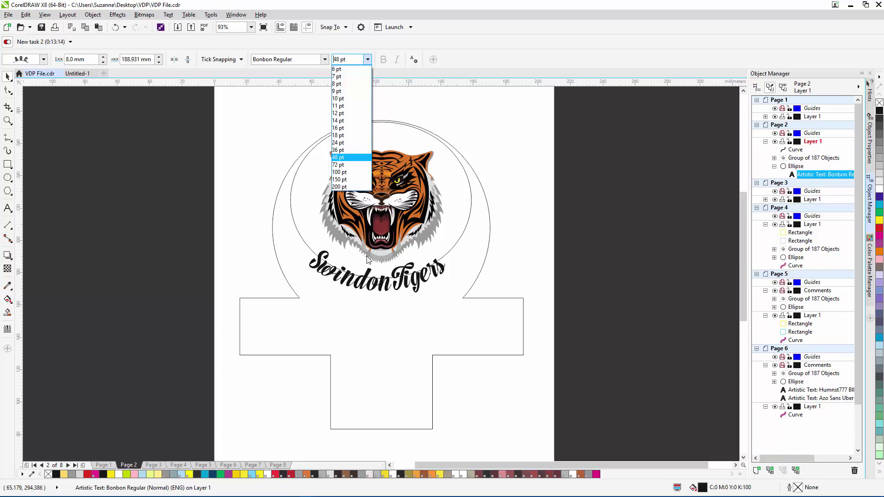
left_click(345, 159)
- Offset the Swindon Tigers text about 15.56 mm from the ellipse and fill it with red
left_click_drag(381, 273, 380, 281)
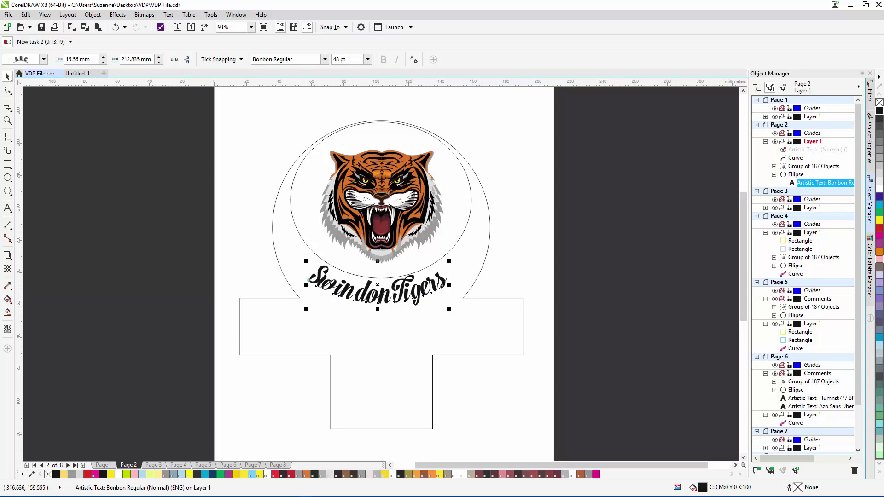
left_click(880, 230)
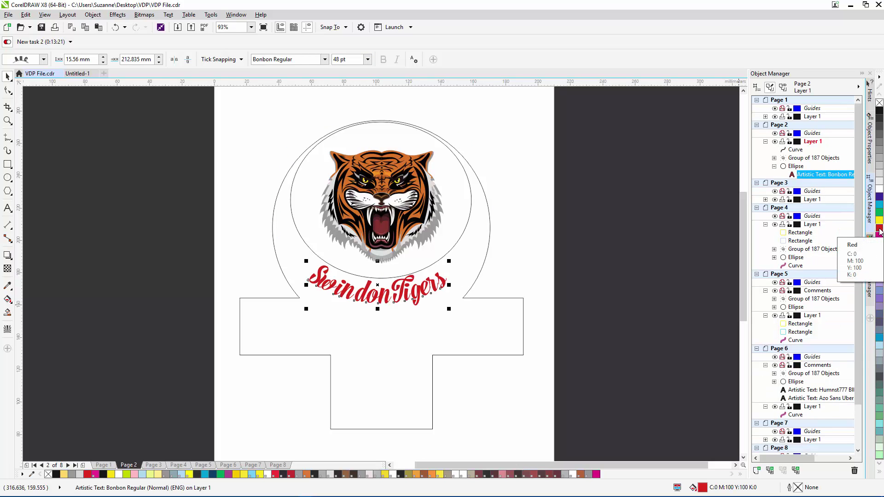
left_click(669, 328)
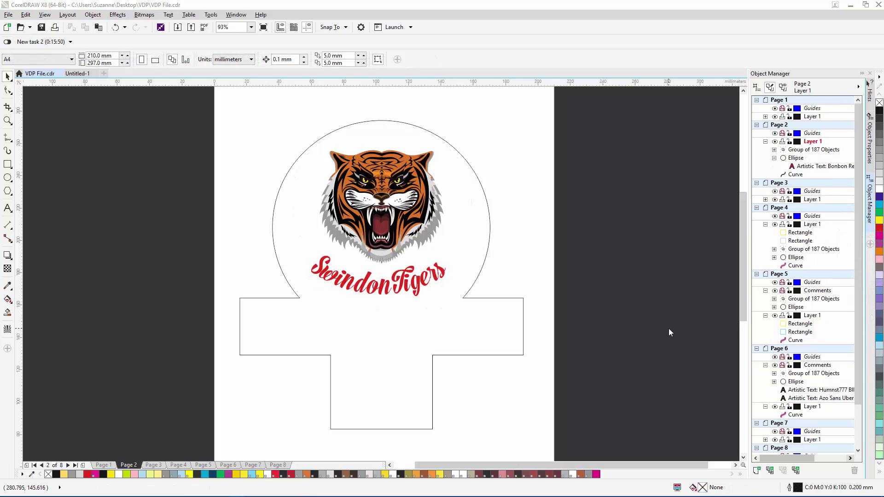
- Open the Roland Color System Library palette and fill the boundary shape with RVW-BK11A
left_click(235, 15)
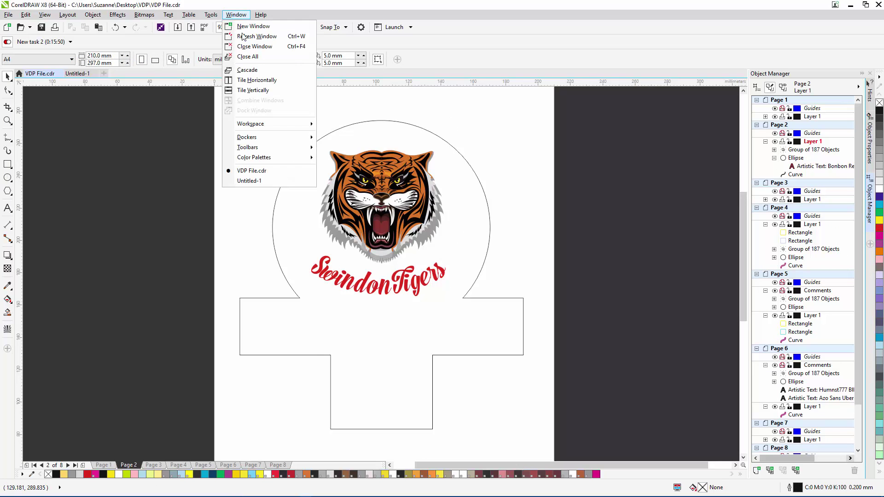
mouse_move(281, 158)
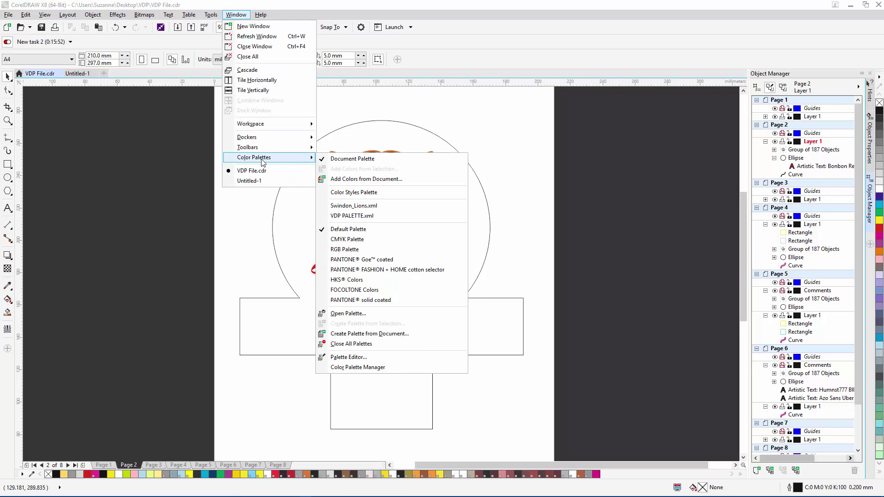
left_click(398, 368)
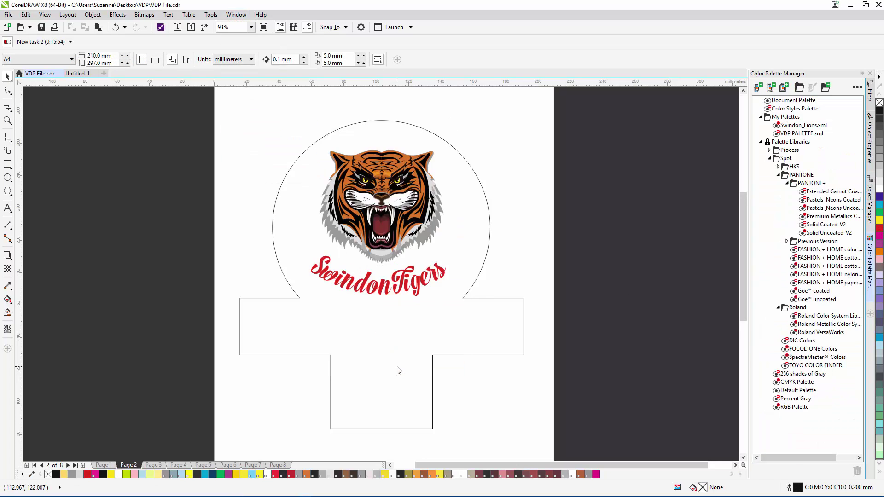
left_click(795, 317)
left_click(490, 224)
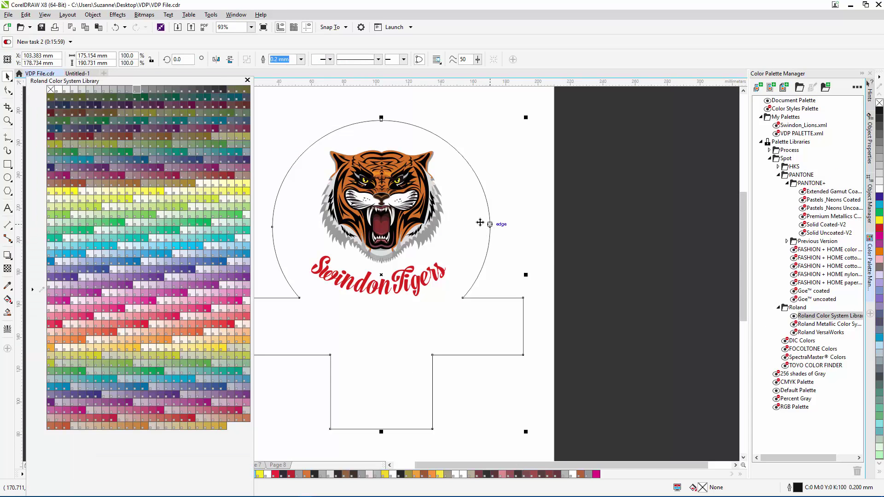
left_click(208, 120)
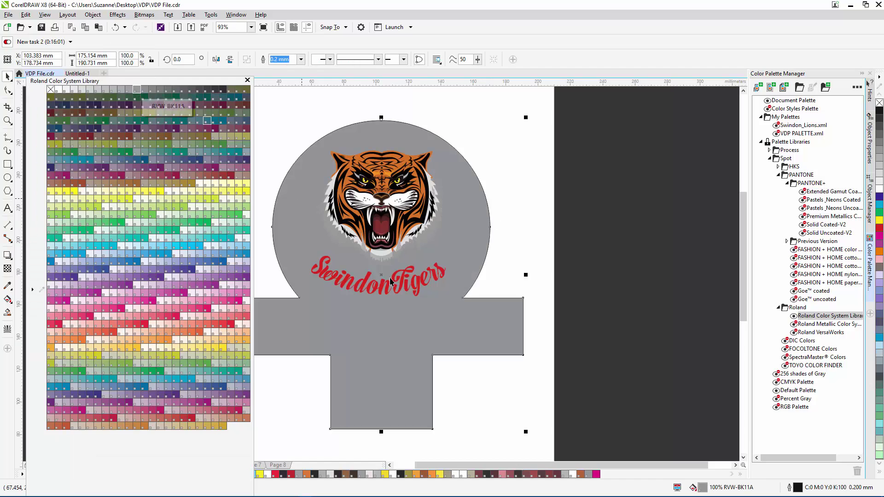
- Fill the Swindon Tigers text with RVW-PR43K and dock the Roland Color System Library palette beside the default palette
left_click(418, 291)
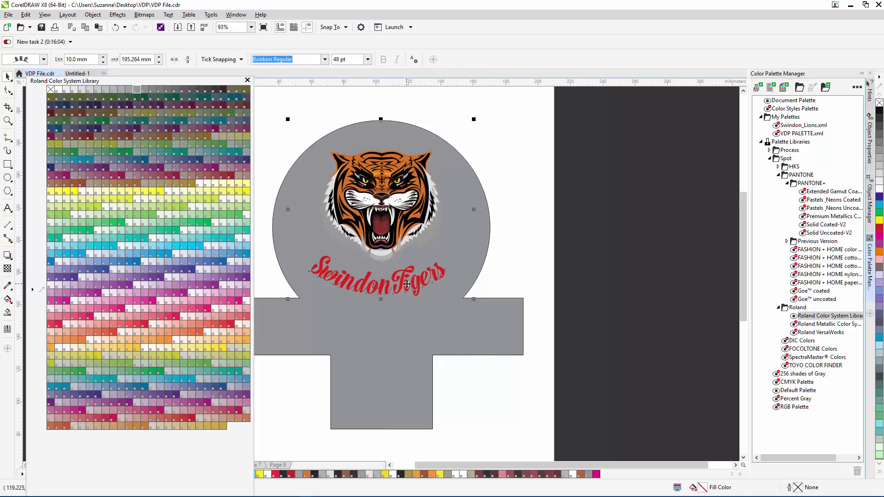
left_click(403, 279)
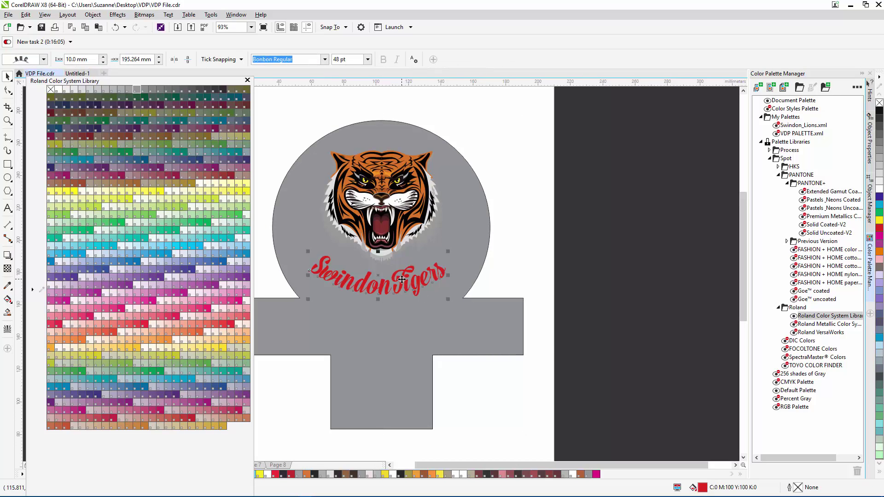
left_click(227, 313)
left_click_drag(137, 80, 810, 85)
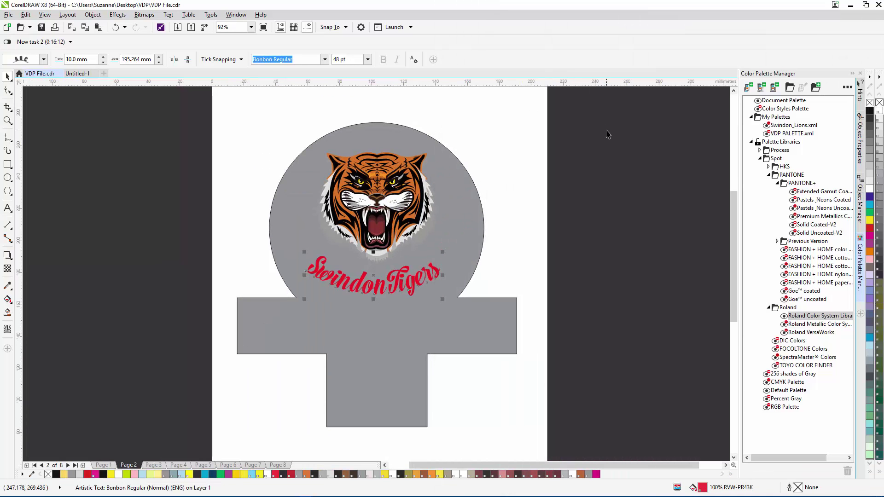
left_click(608, 134)
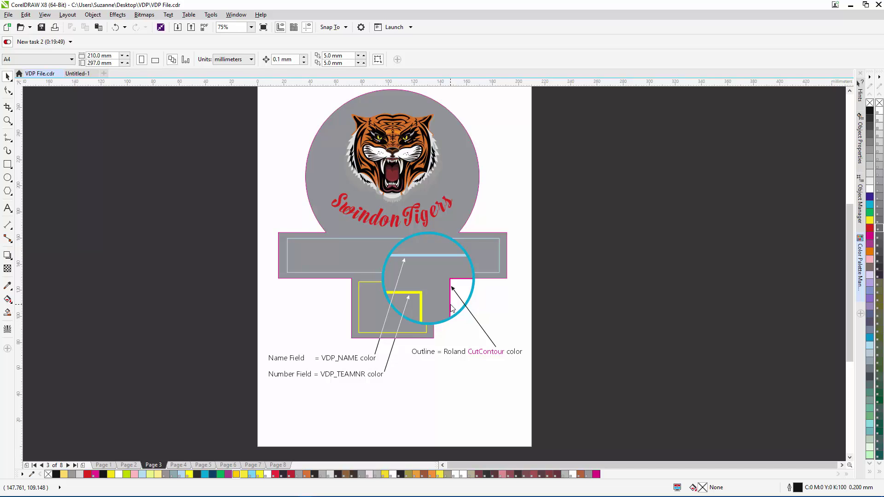
- Open the Color Palette Manager and display the Roland VersaWorks spot palette as a floating palette beside the page
left_click(250, 15)
mouse_move(260, 158)
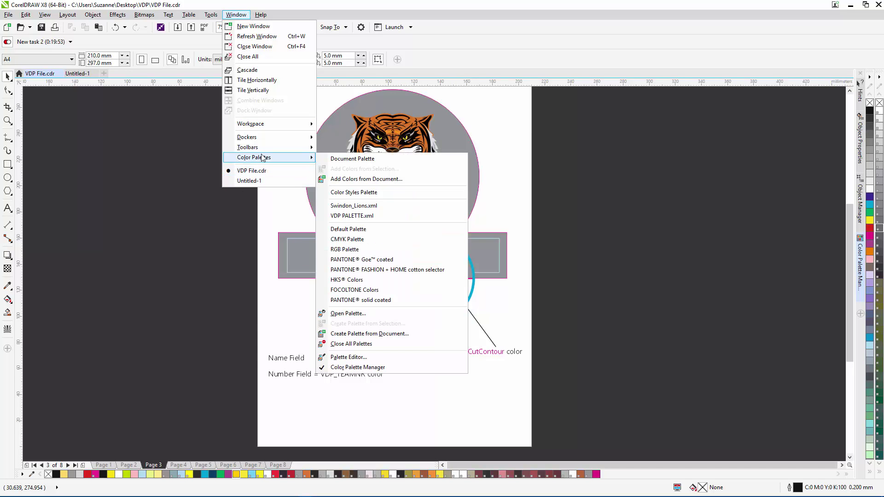
left_click(357, 367)
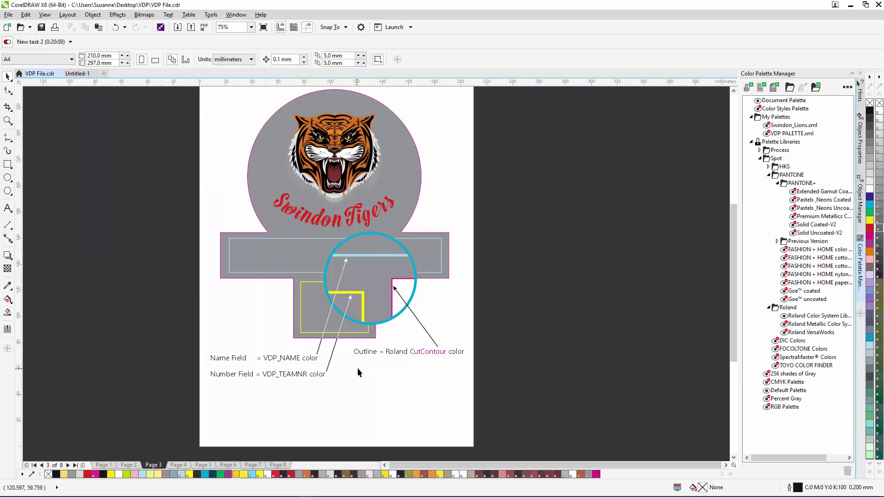
left_click(785, 333)
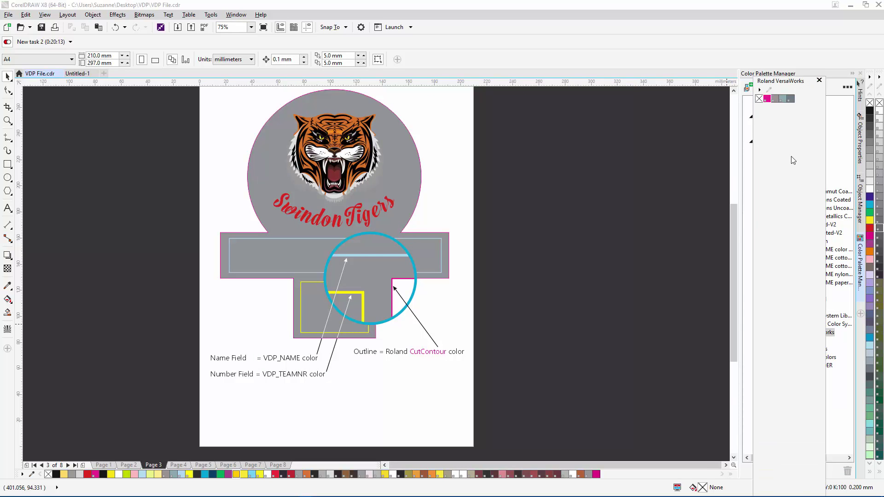
left_click_drag(787, 85, 596, 90)
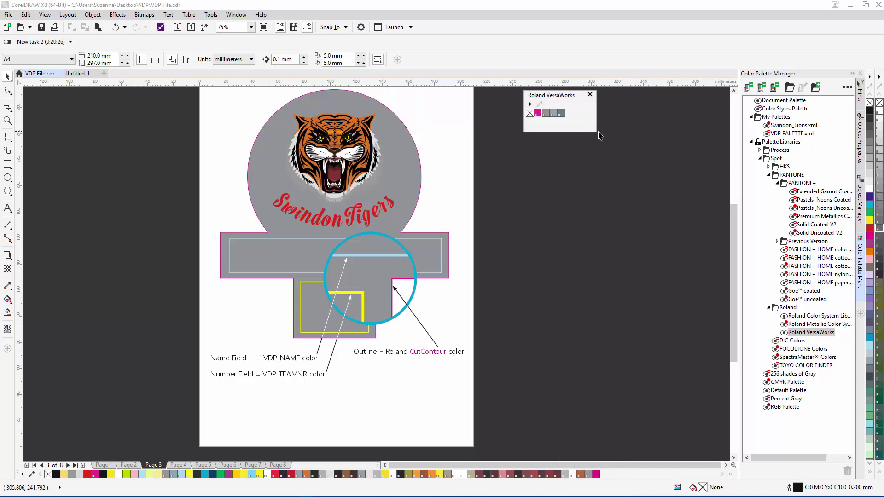
- Save the Roland VersaWorks palette as the custom palette Swindon Tigers, and float the new palette beside the page in place of the original
left_click(531, 104)
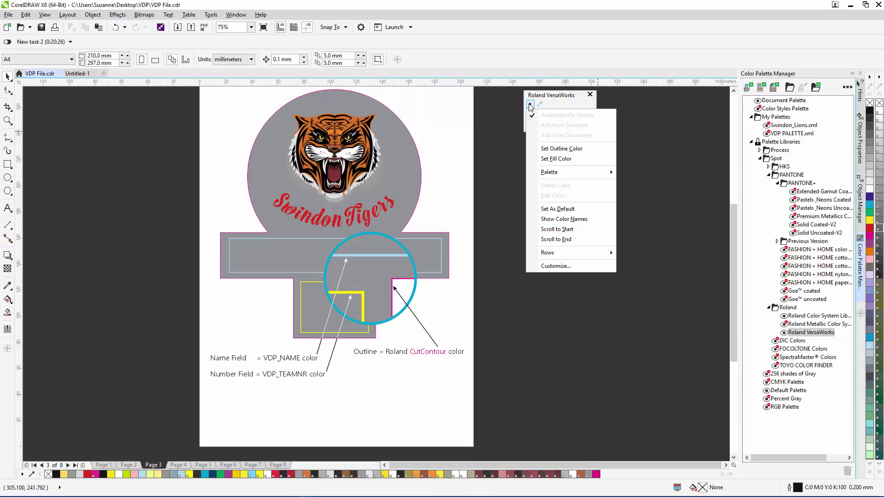
mouse_move(549, 178)
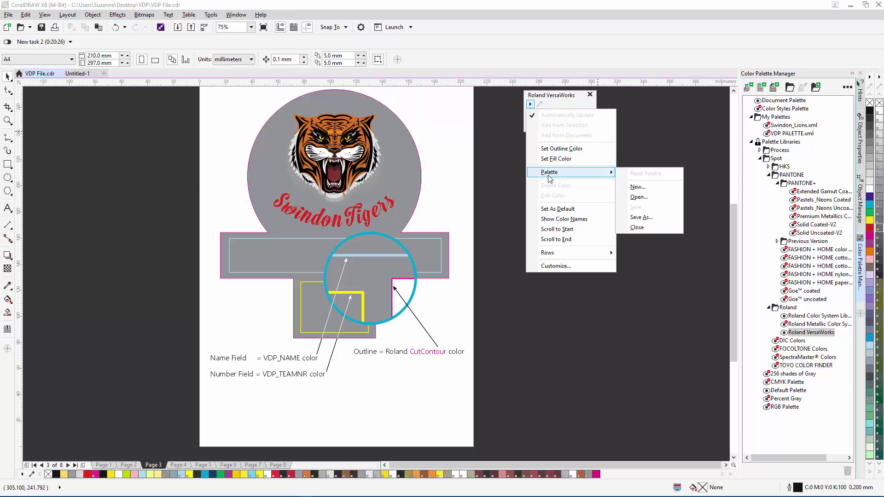
left_click(649, 217)
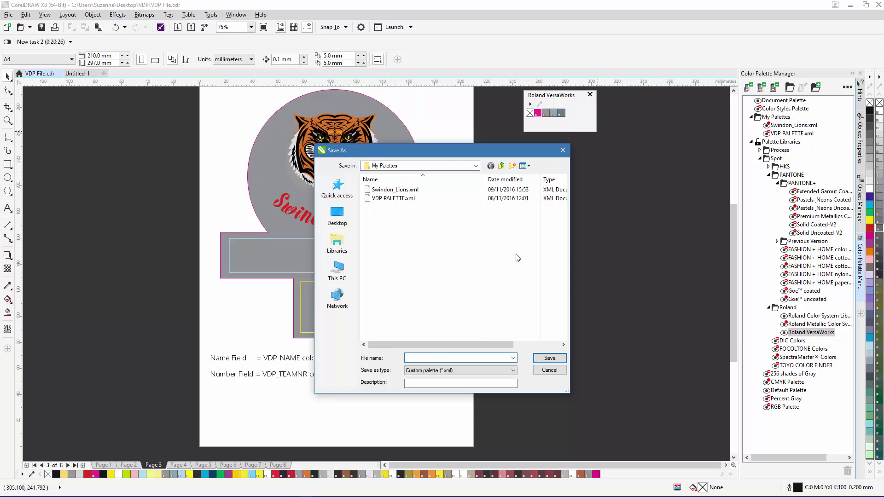
type("Swindon")
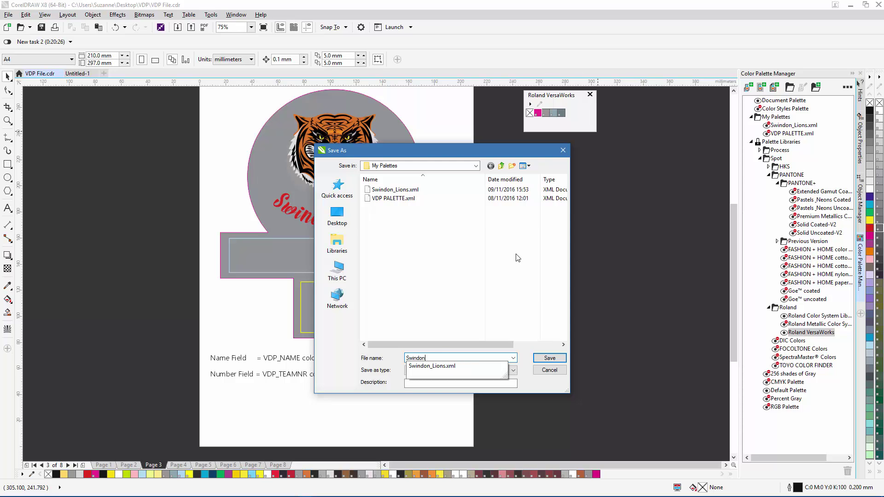
type(" Tigers")
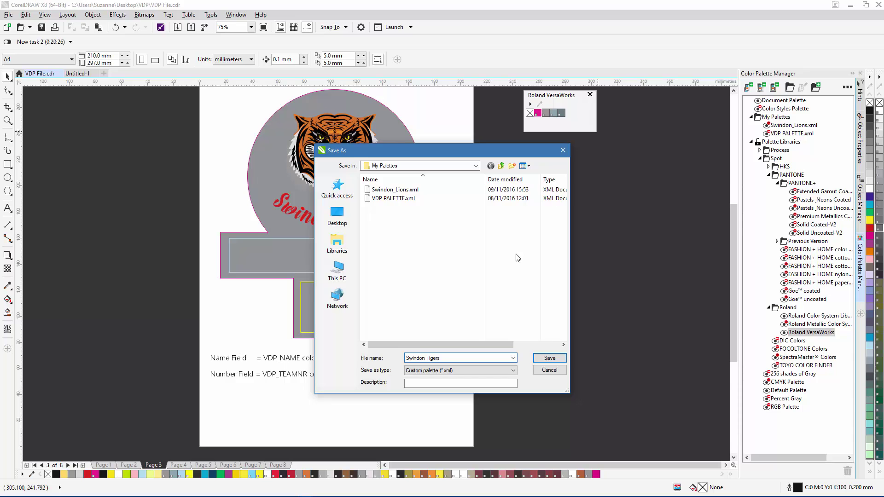
key("Return")
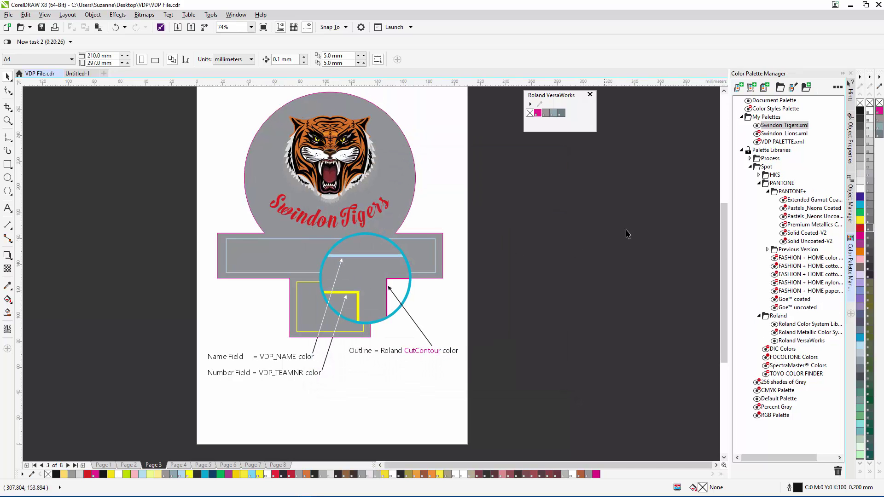
left_click_drag(878, 71, 596, 183)
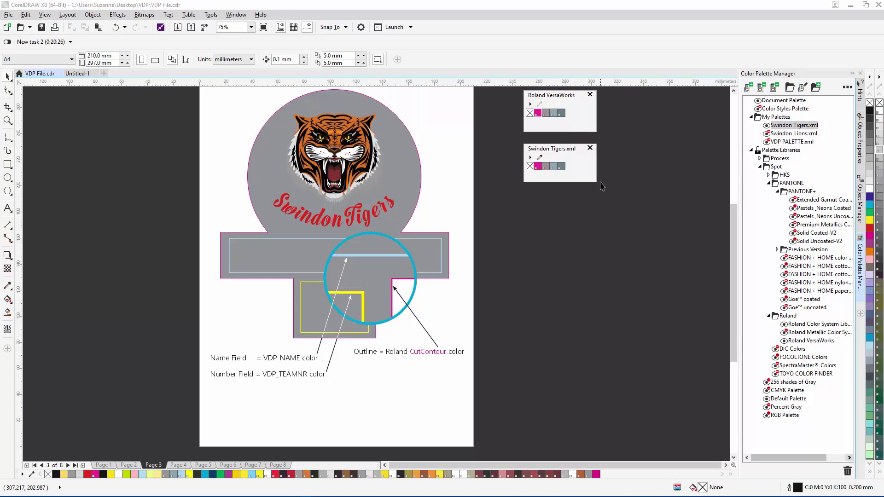
left_click(591, 95)
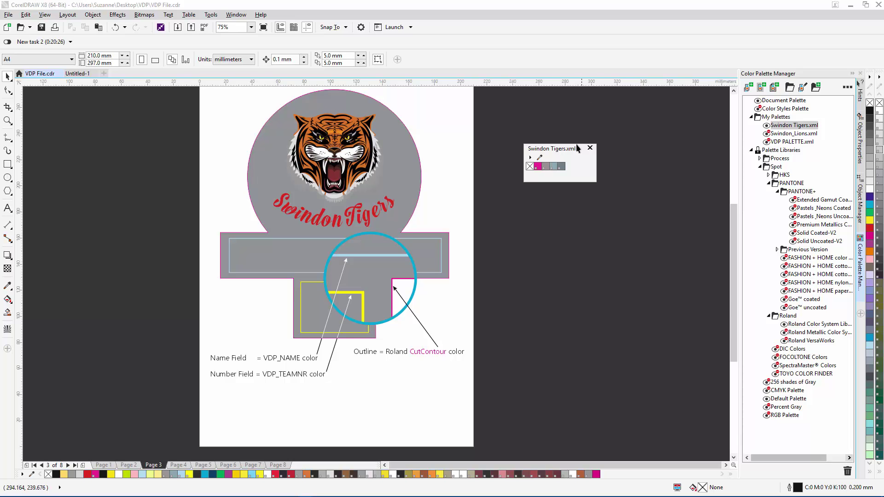
- Delete the RDG_WHITE, RDG_GLOSS and RDG_MetallicSilver colours from the Swindon Tigers palette, keeping CutContour
left_click(530, 158)
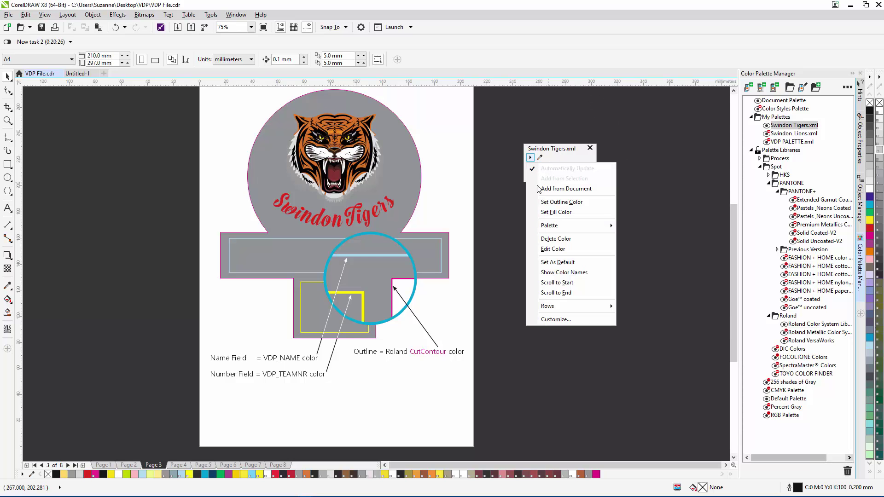
left_click(561, 249)
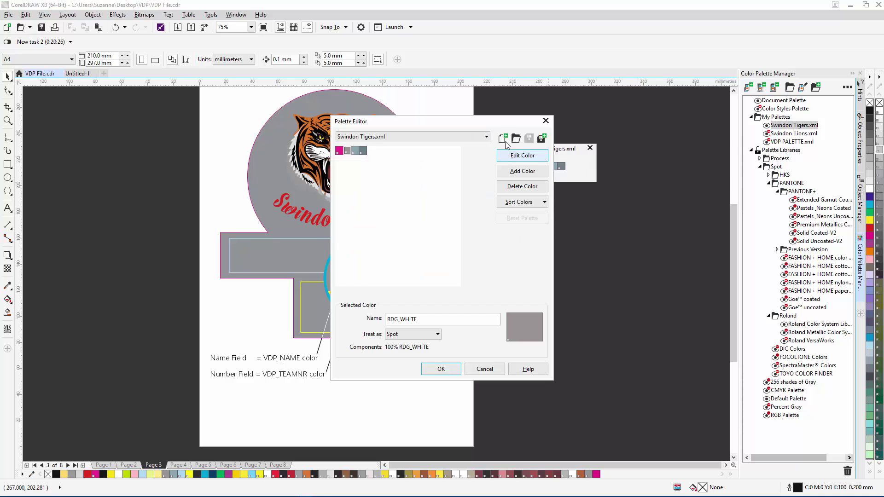
left_click_drag(495, 124, 679, 116)
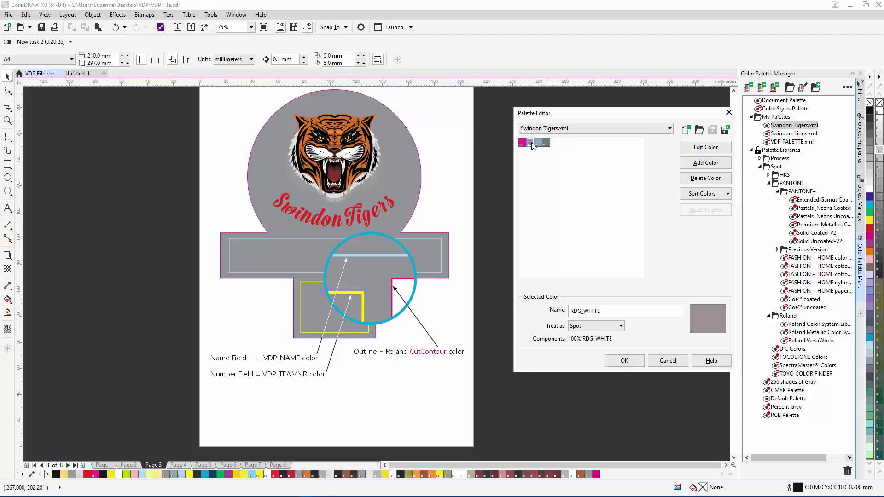
left_click(693, 179)
left_click(650, 264)
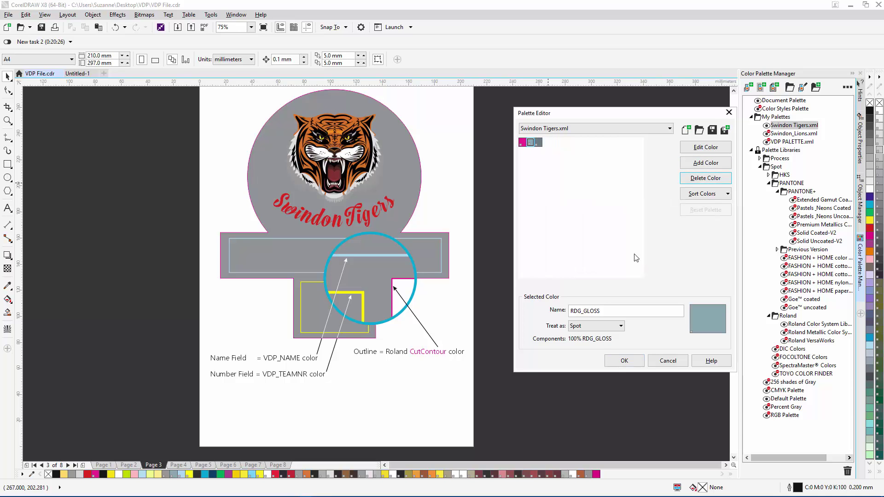
left_click(694, 180)
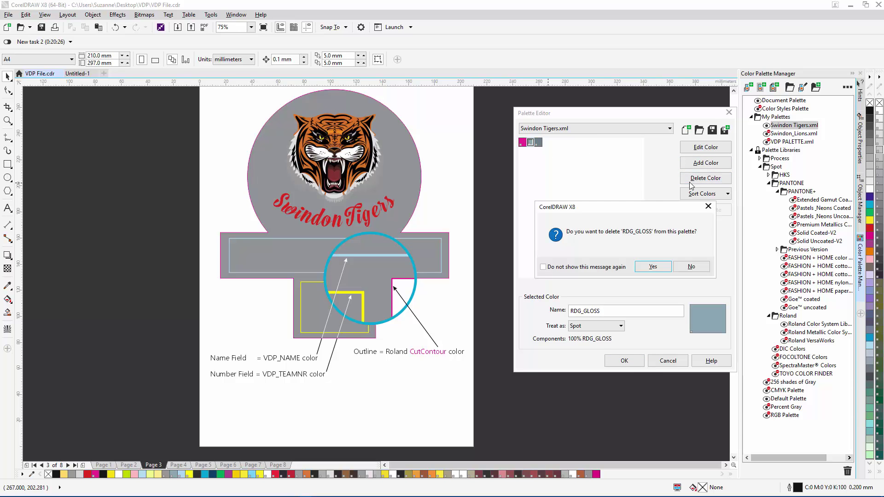
left_click(648, 267)
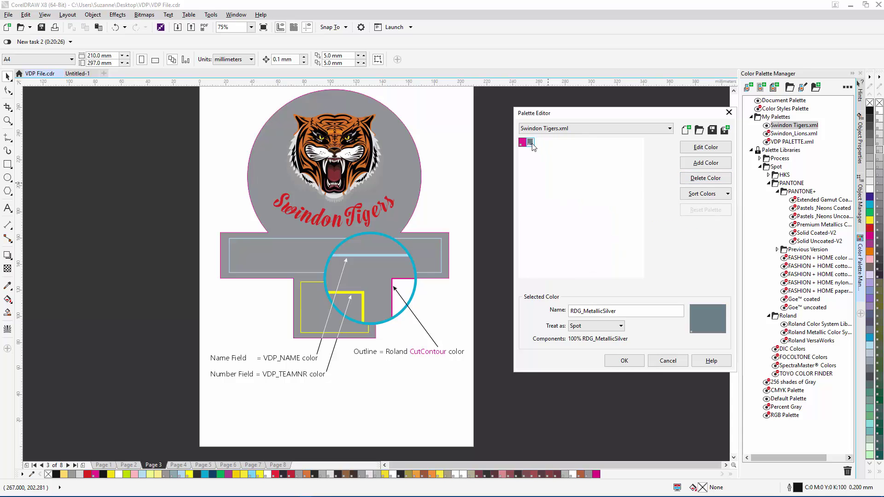
left_click(696, 176)
left_click(650, 265)
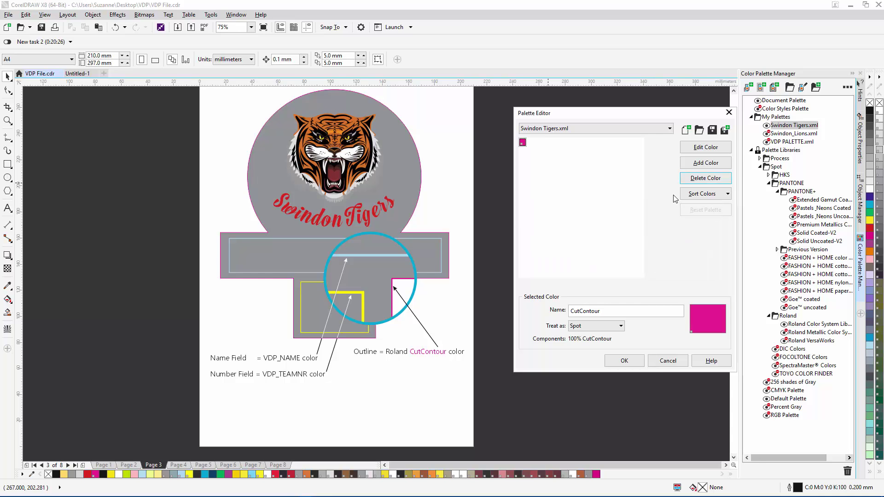
- Add the turquoise spot colour RVW-PR17H from the Roland Color System Library to the Swindon Tigers palette
left_click(705, 147)
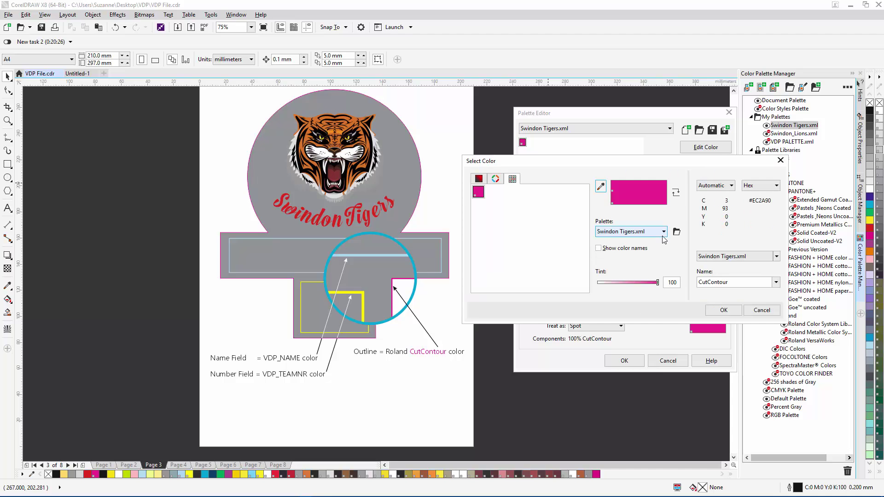
left_click(664, 232)
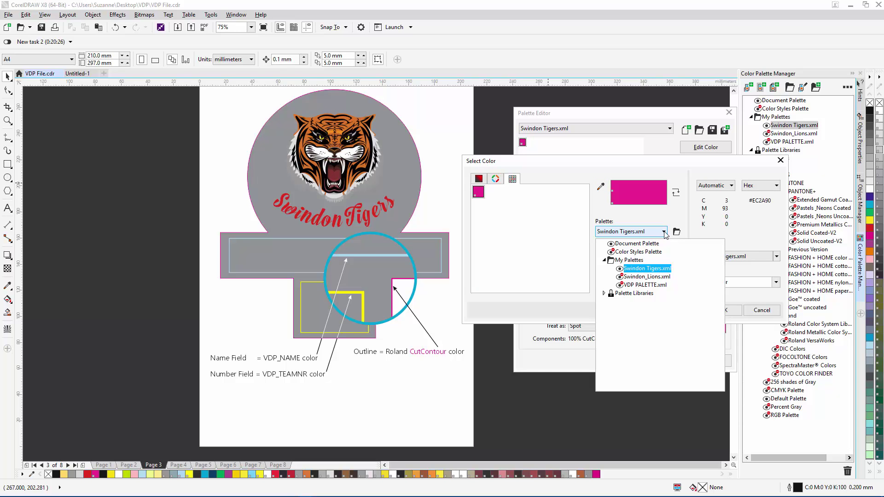
left_click(604, 294)
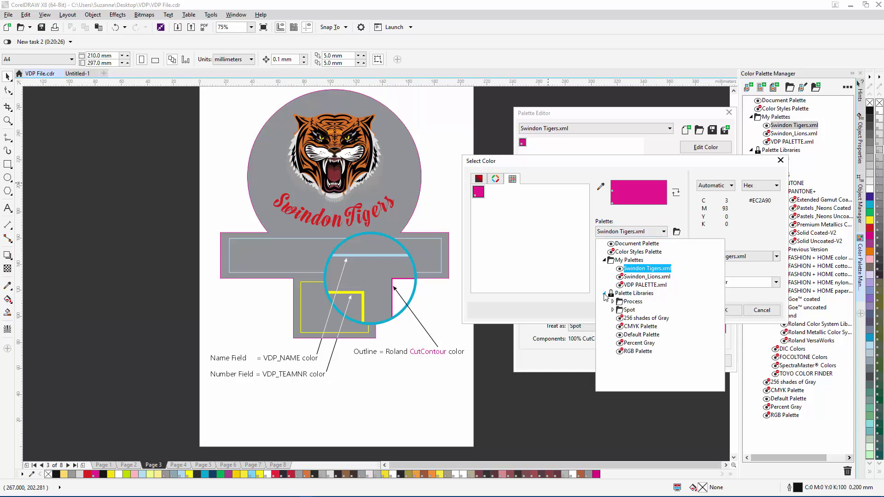
left_click(613, 310)
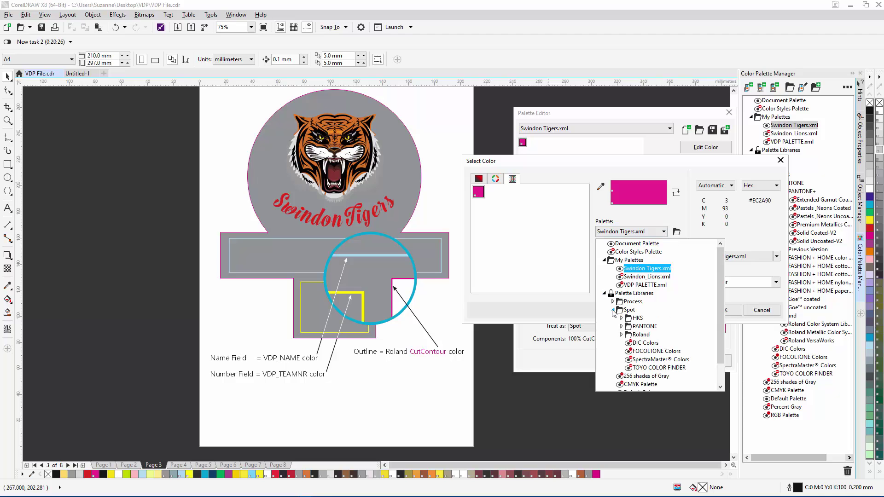
left_click(622, 335)
left_click(645, 343)
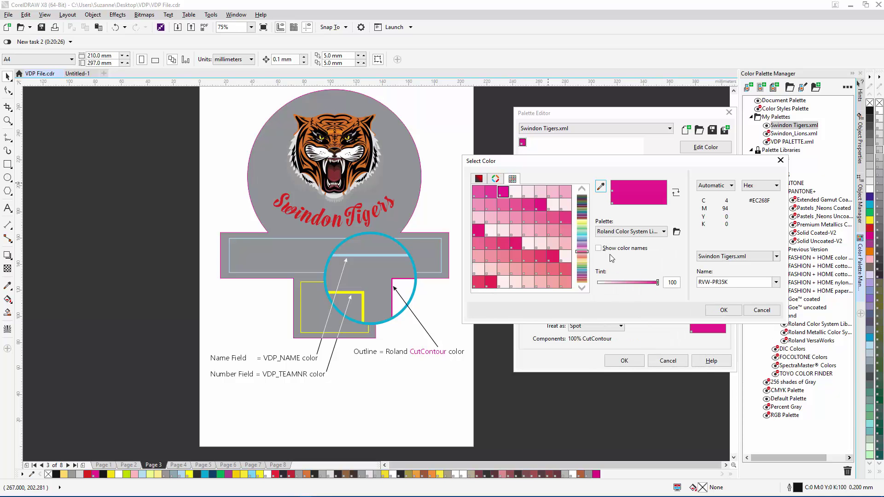
left_click(584, 238)
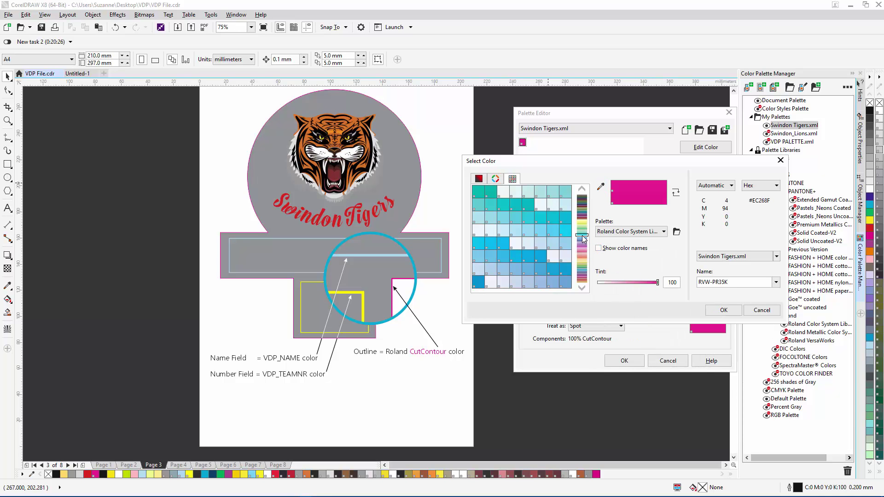
left_click(490, 208)
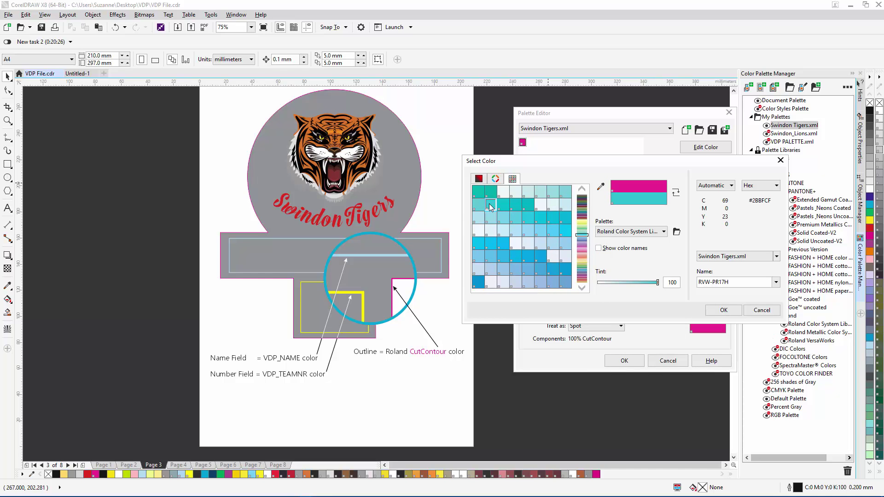
left_click(723, 310)
- Rename the added turquoise colour VDP_NAME and apply the changes to the Swindon Tigers palette
left_click(609, 310)
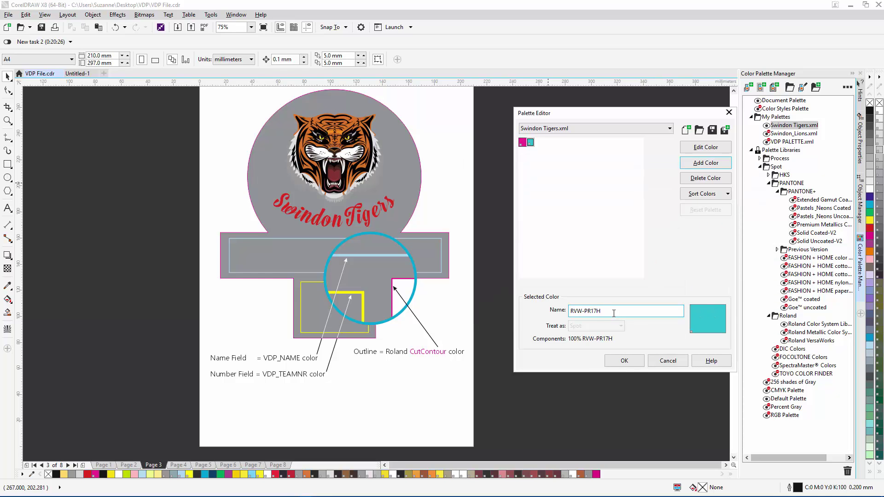
left_click_drag(610, 310, 558, 313)
type("VDP_NAME")
left_click(626, 361)
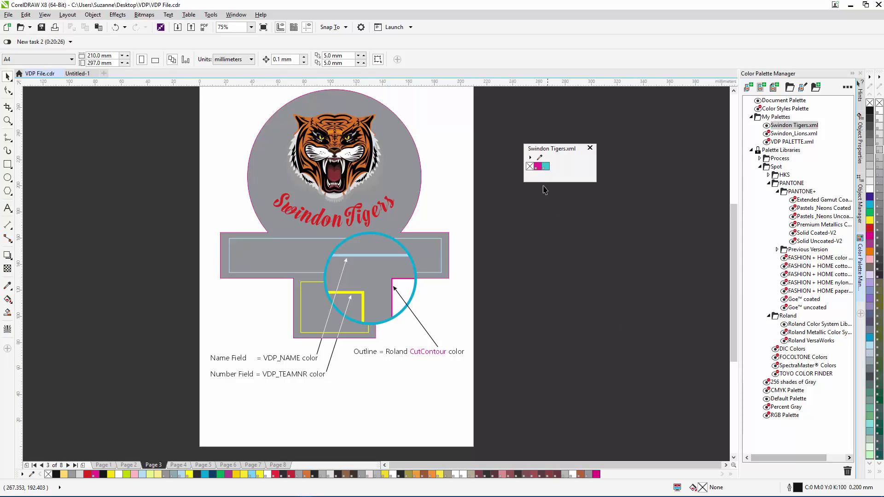
- Add the yellow spot colour RVW-PR02K from the Roland Color System Library to the Swindon Tigers palette
left_click(531, 158)
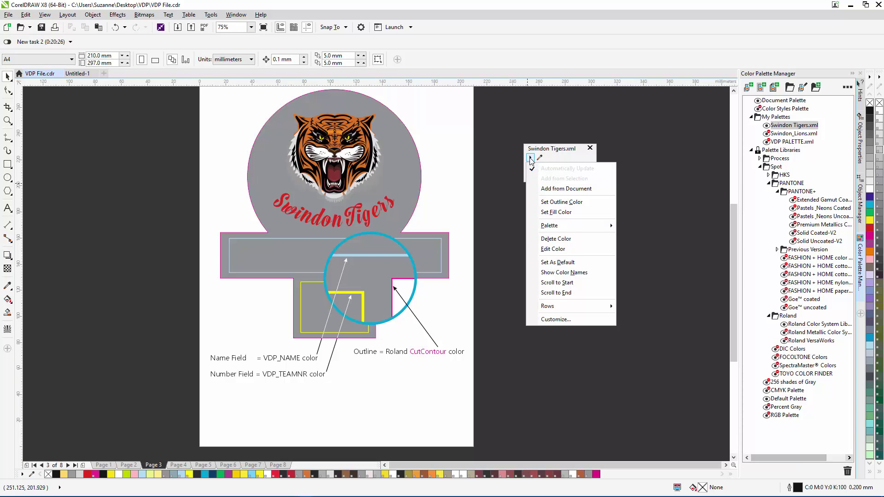
left_click(578, 249)
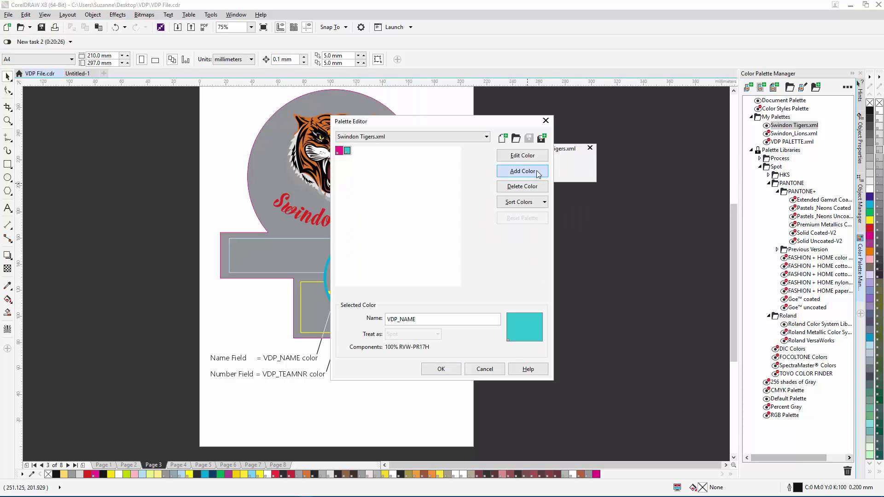
left_click(523, 171)
left_click(480, 240)
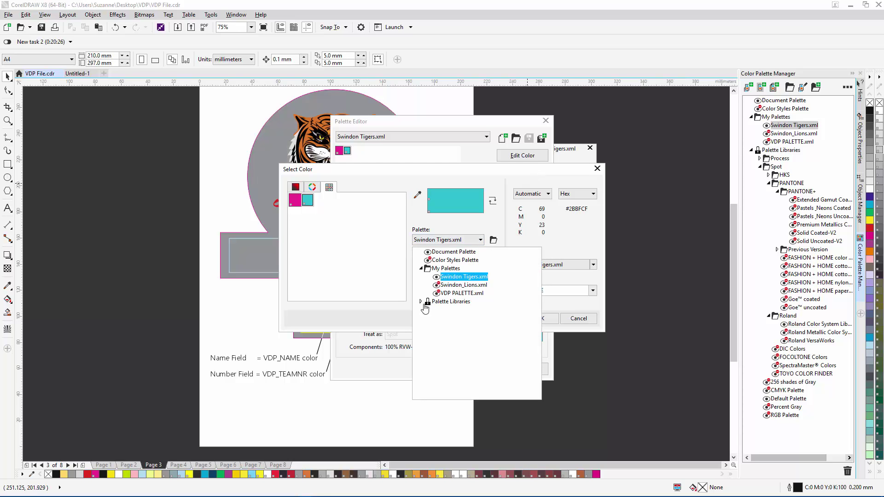
left_click(421, 302)
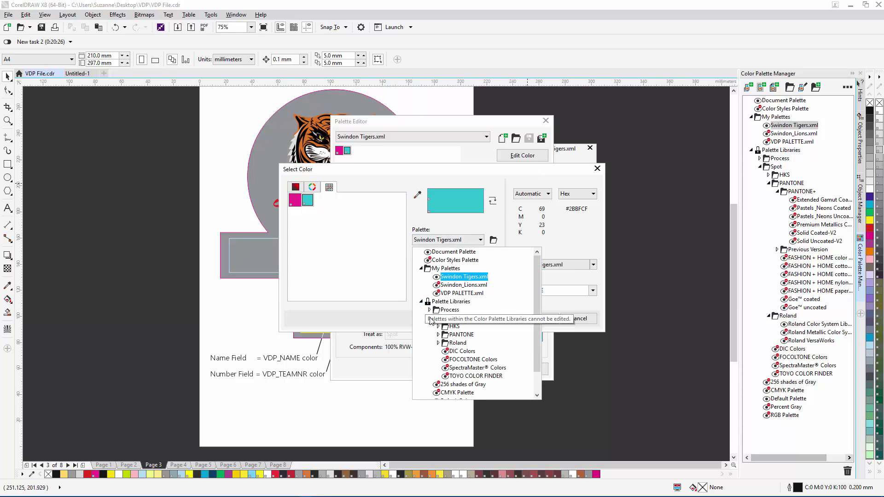
left_click(438, 343)
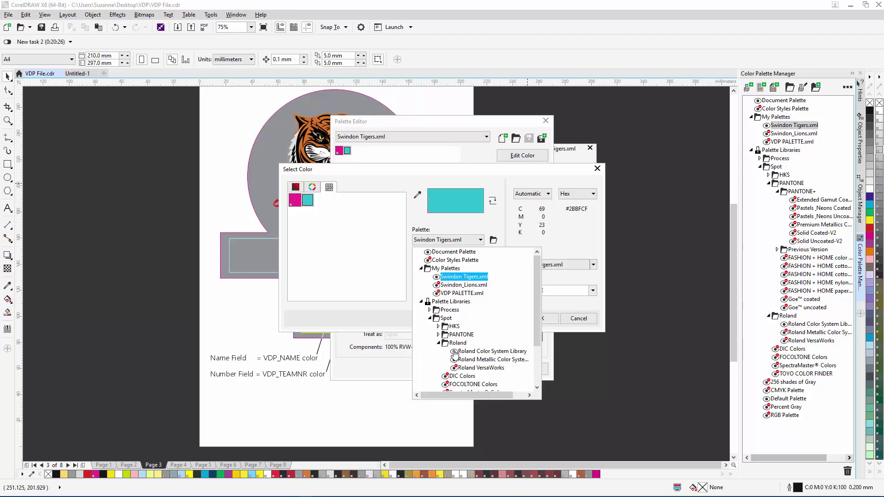
left_click(474, 352)
left_click(399, 230)
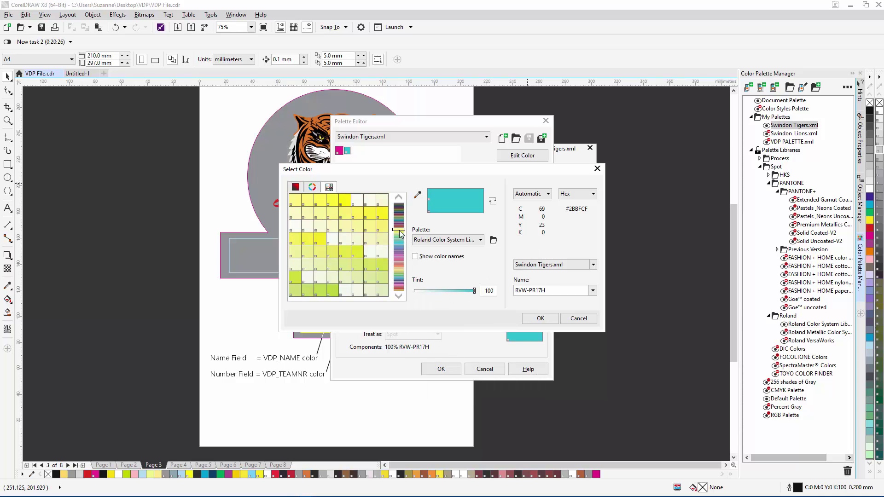
left_click(382, 213)
left_click(541, 319)
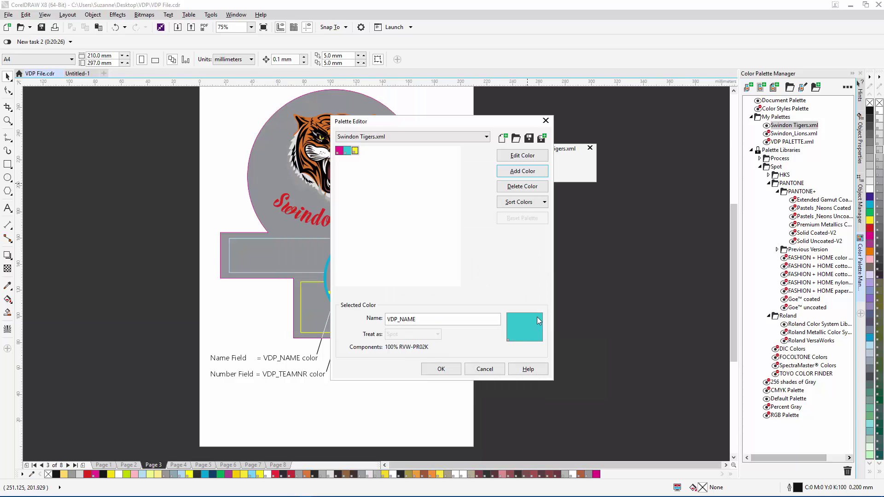
- Rename the added yellow spot colour VDP_TEAMNR and apply the changes to the Swindon Tigers palette
type("V")
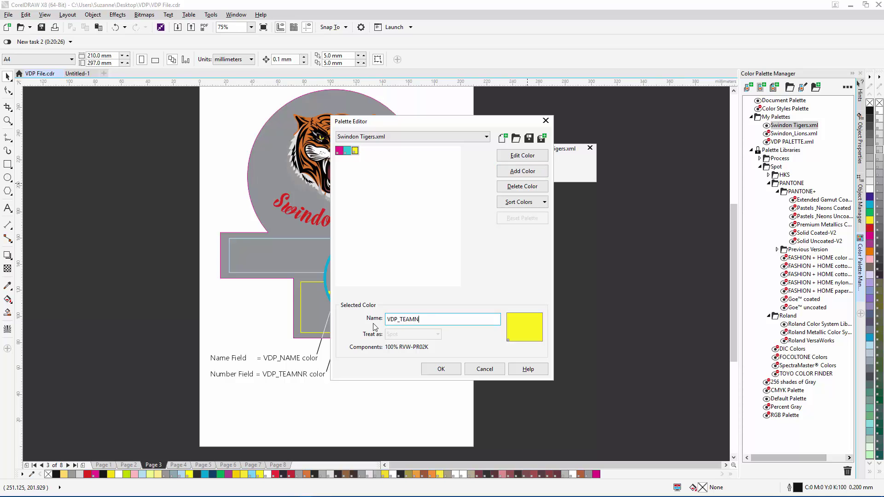
left_click(442, 369)
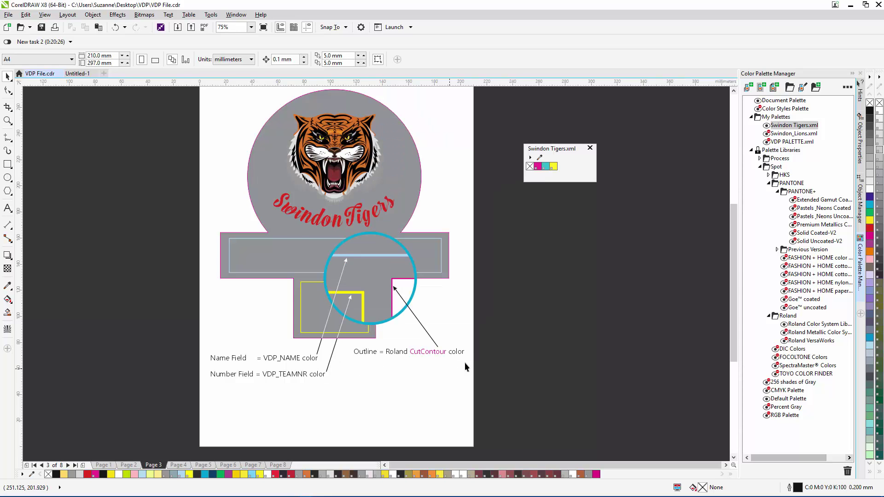
mouse_move(555, 174)
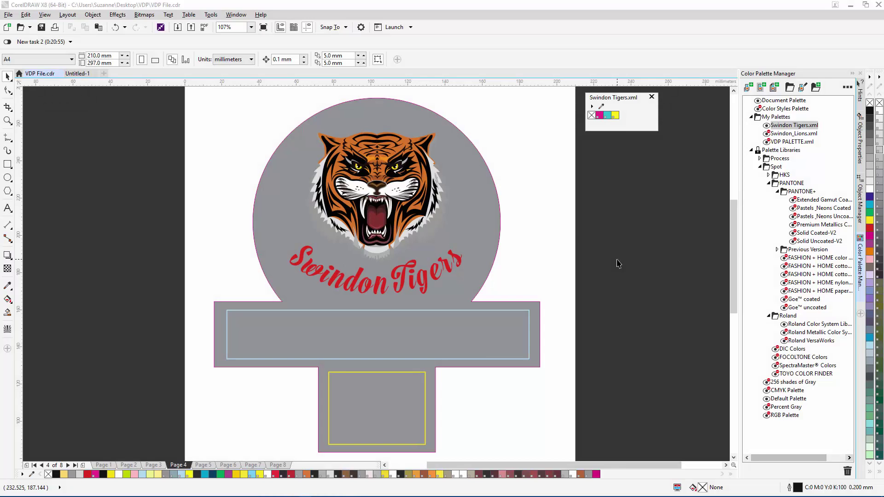
- Apply the CutContour spot colour to the outline of the grey decal shape on Page 4
left_click(501, 219)
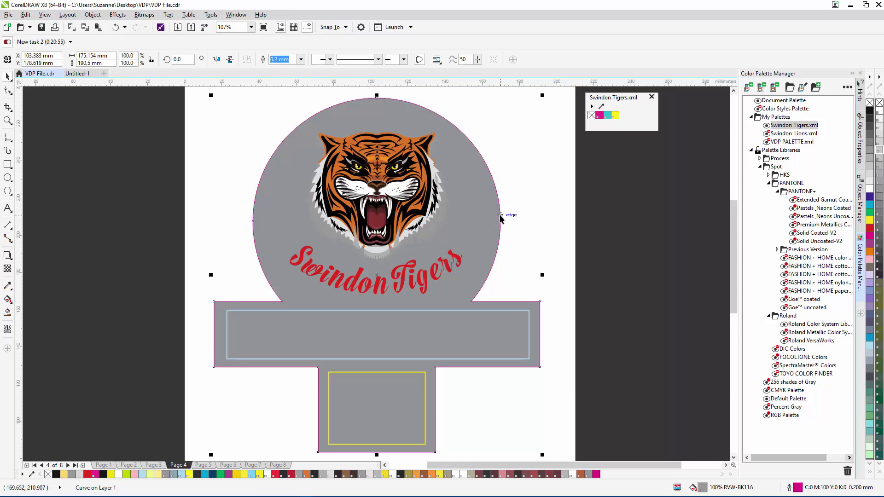
right_click(601, 115)
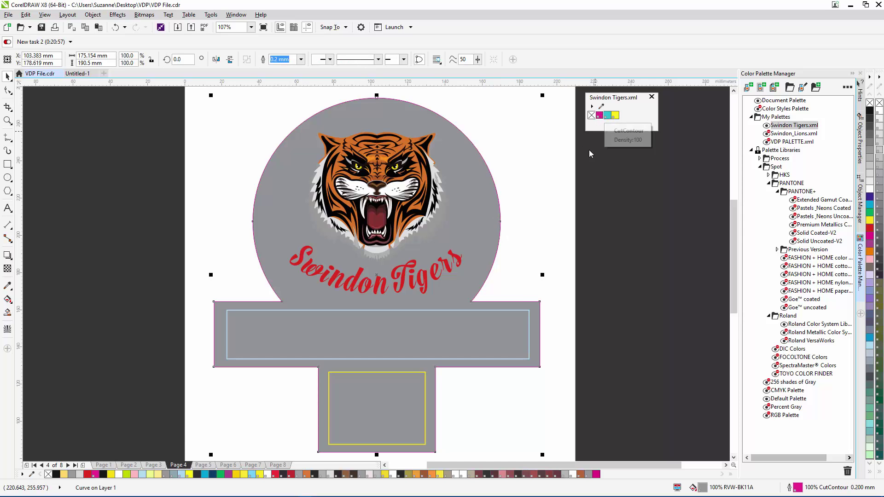
- Outline the wide name rectangle in VDP_NAME and the smaller number rectangle in VDP_TEAMNR
left_click(514, 310)
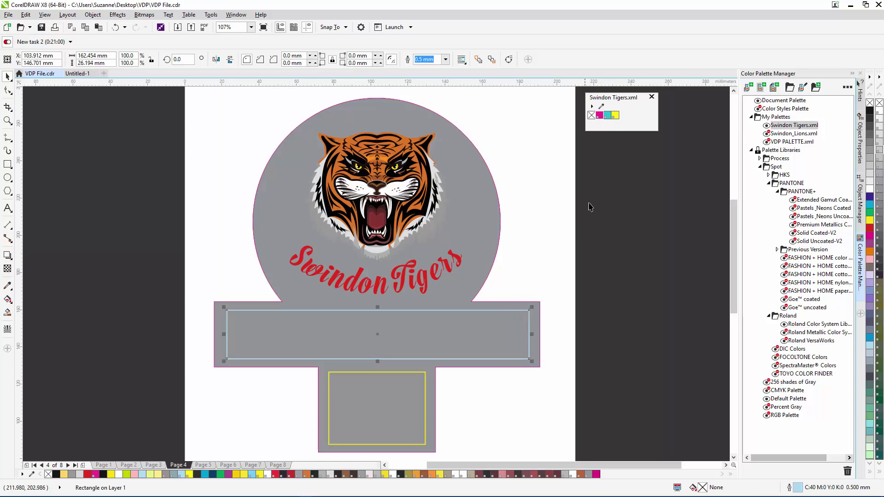
right_click(608, 117)
left_click(424, 373)
right_click(616, 116)
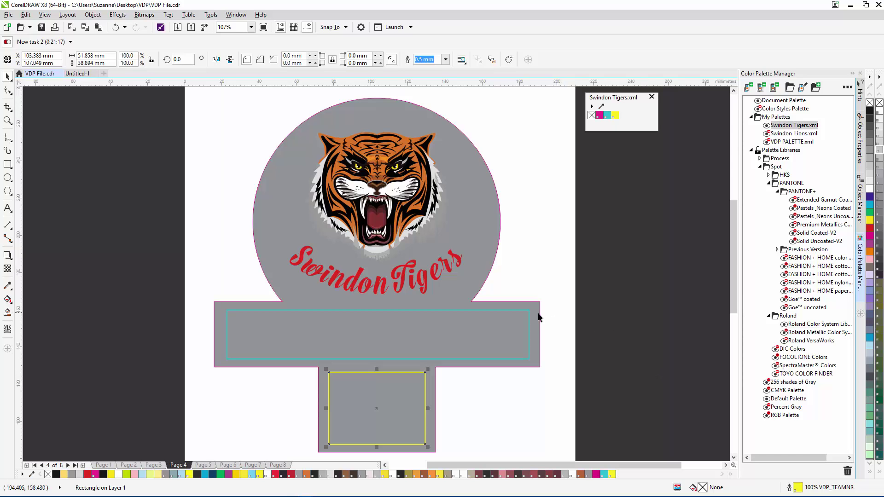
left_click(528, 323)
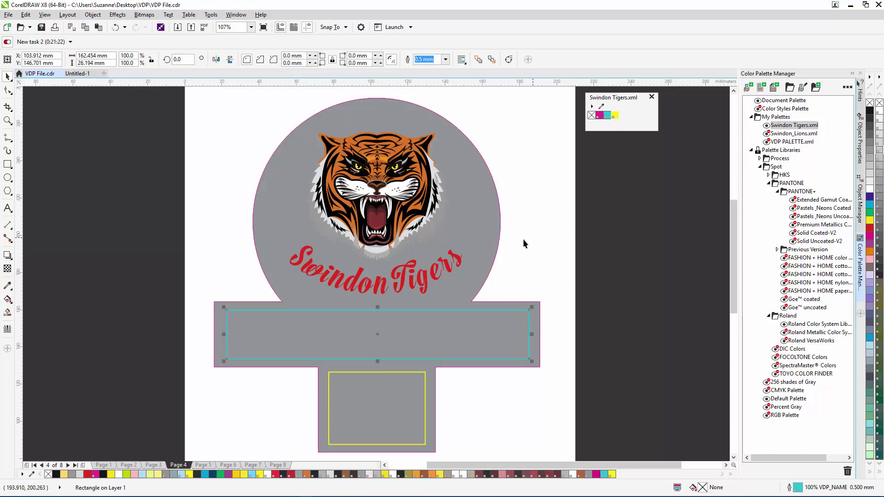
- Export all objects on Page 4 as VDP File.eps in the VDP Team Logo folder, selected objects only, without converting spot colours
key("ctrl+a")
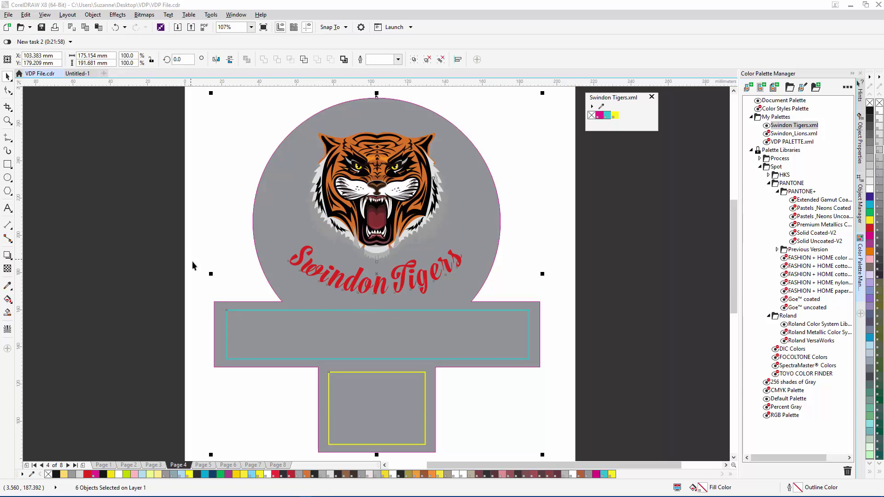
left_click(8, 15)
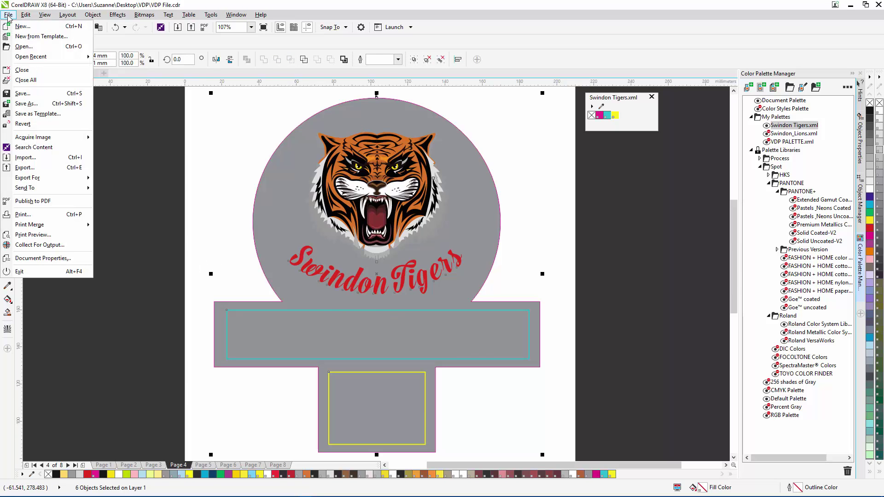
left_click(35, 168)
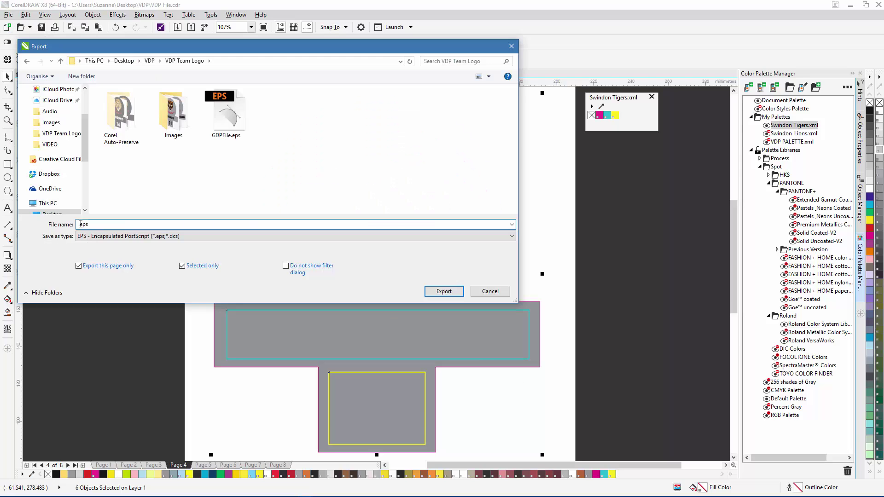
type("VDP File")
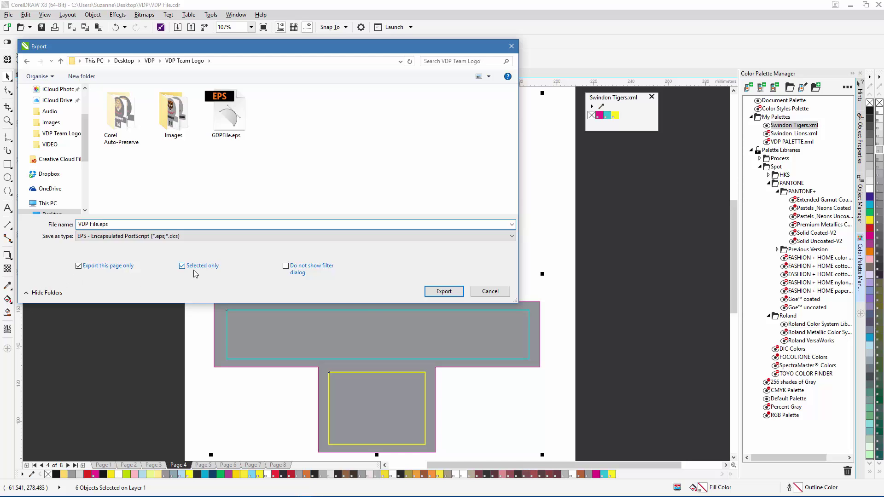
left_click(445, 293)
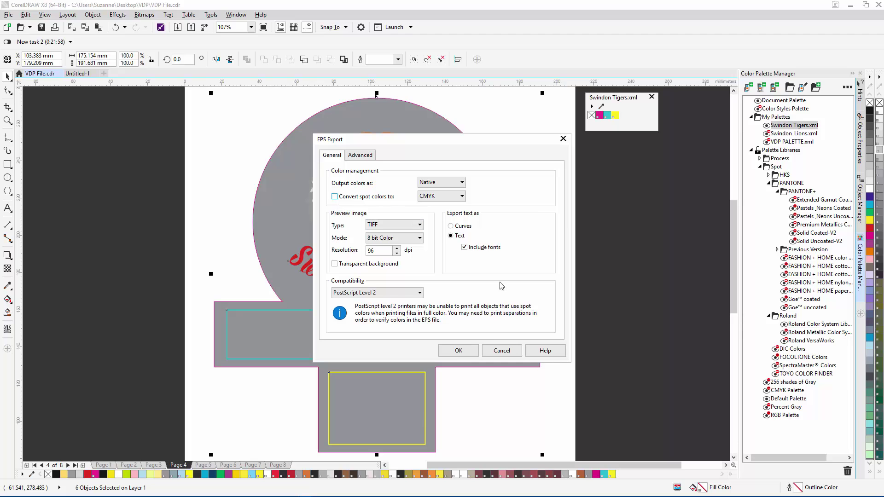
left_click(459, 351)
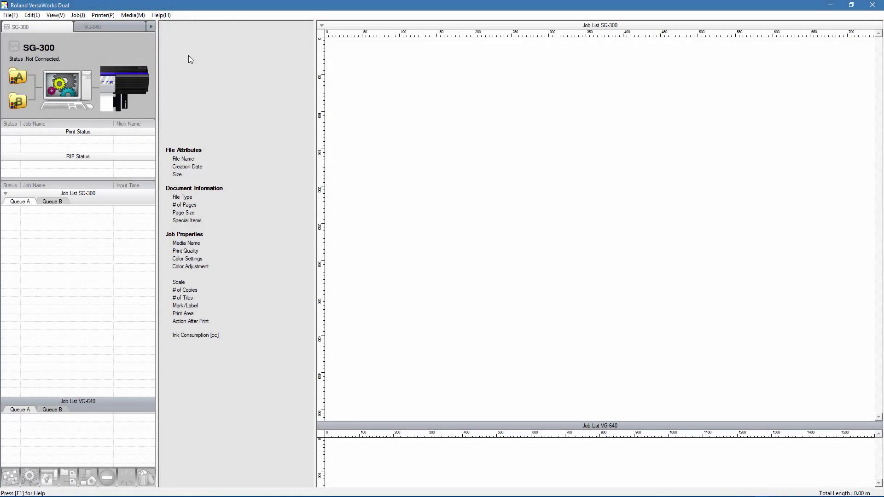
- In Roland VersaWorks Dual, add VDP File.eps from the VDP Team Logo folder to Queue A of the SG-300
left_click(10, 16)
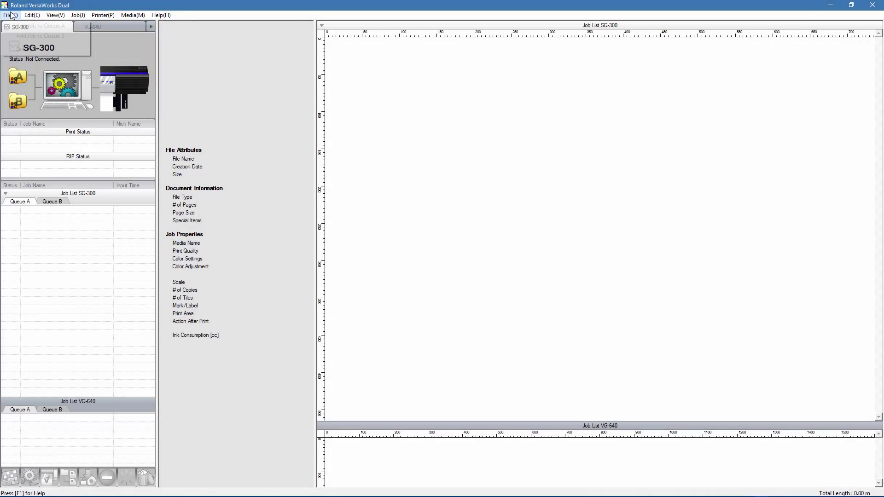
left_click(41, 26)
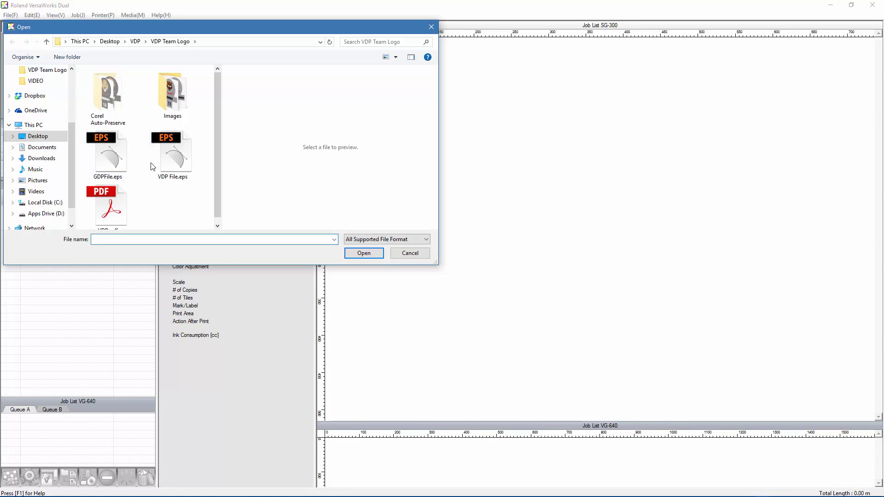
left_click(171, 152)
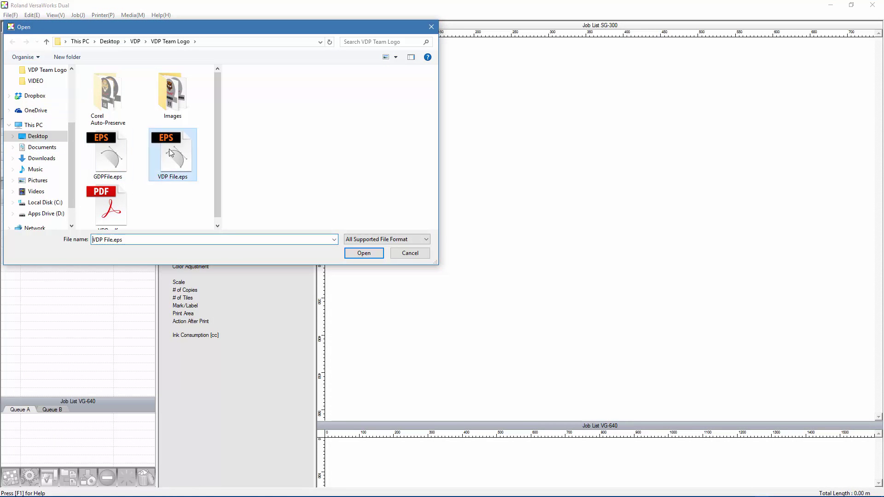
left_click(364, 253)
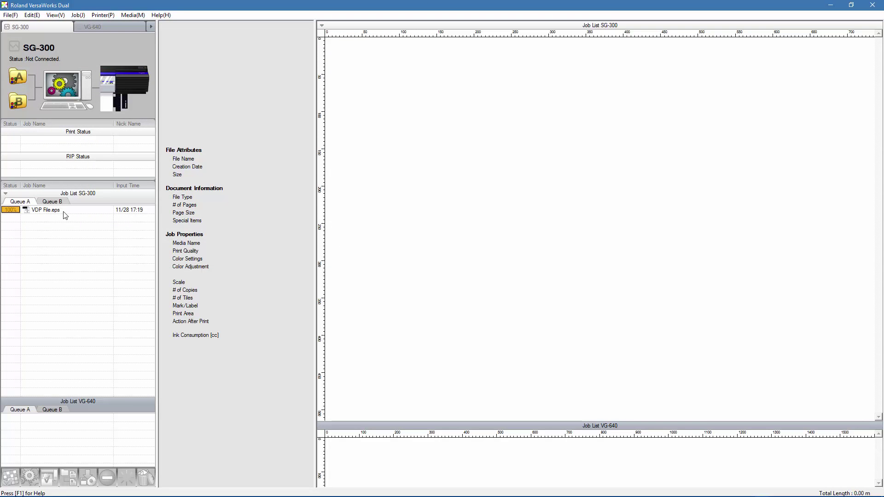
- Open the job settings of VDP File.eps and enable variable data printing
left_click(53, 212)
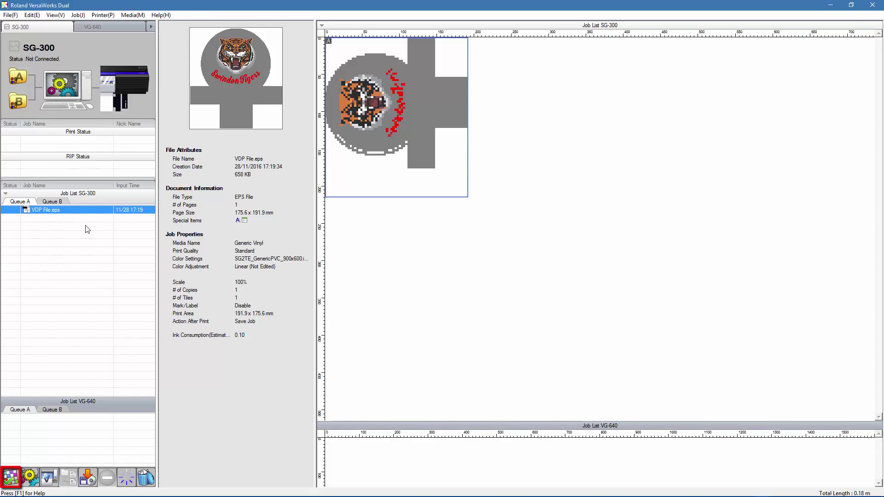
left_click(10, 482)
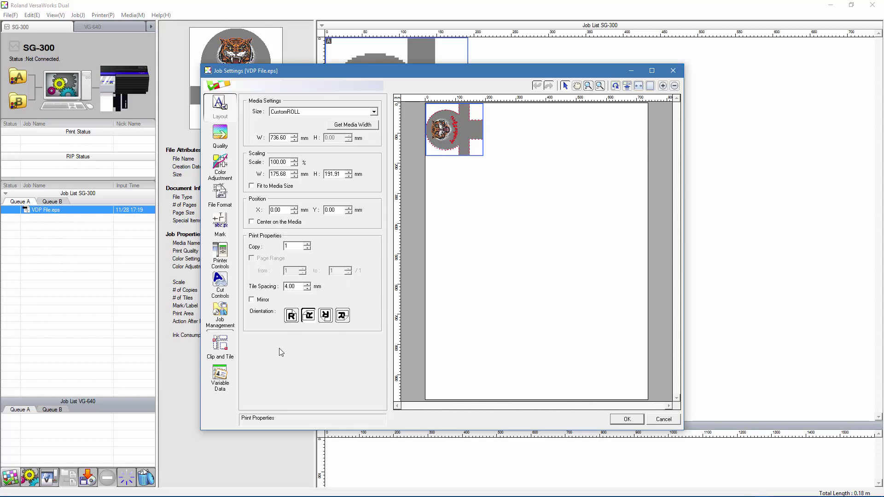
left_click(221, 378)
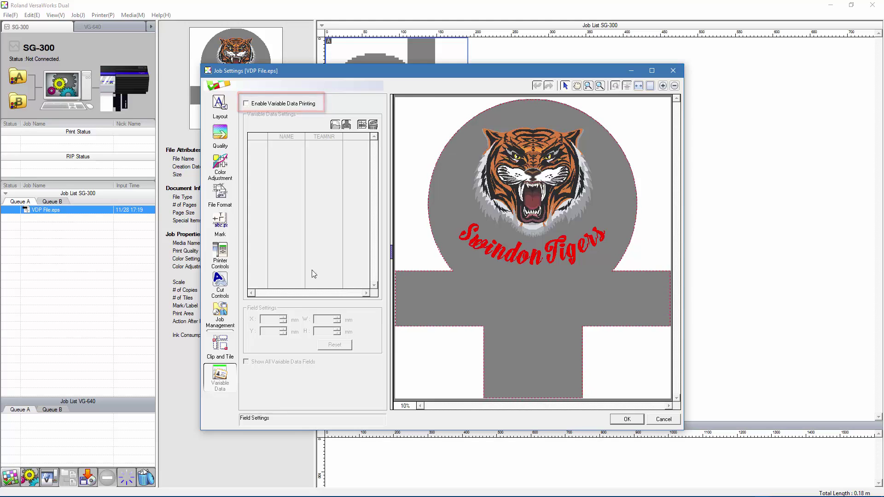
left_click(247, 104)
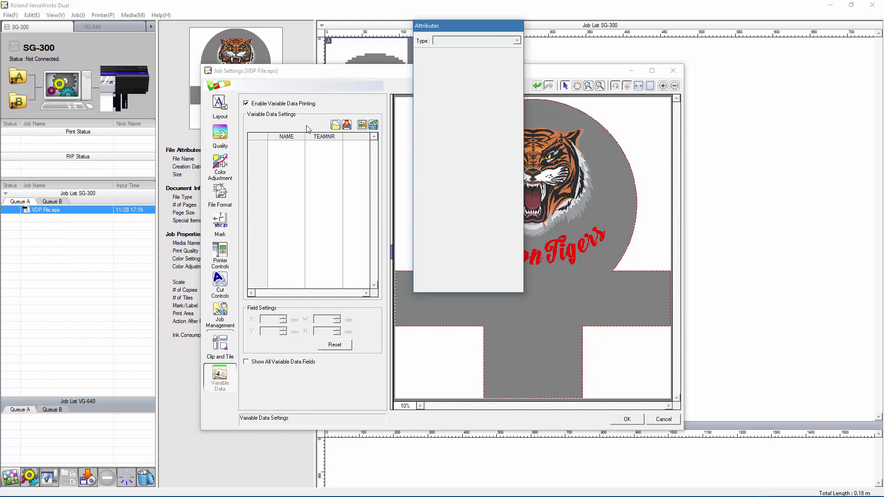
- Load Team Data.csv from the VDP Team Logo folder into the job's variable data table
left_click(337, 126)
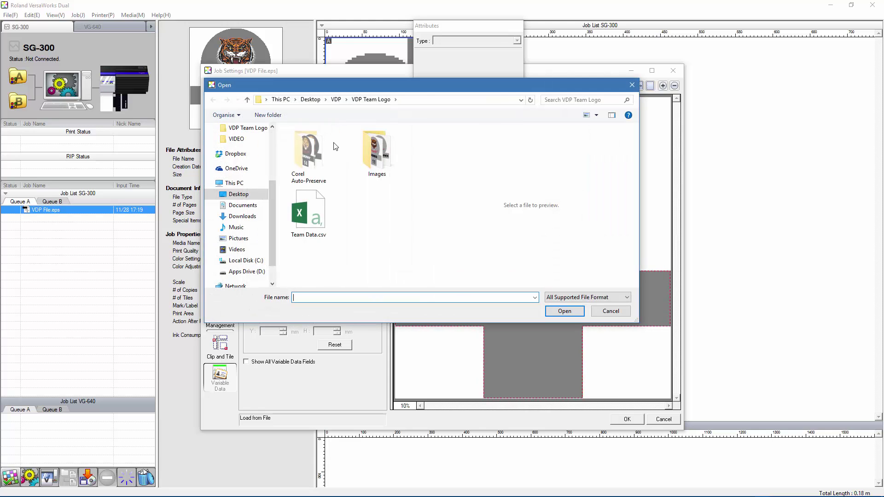
left_click(313, 203)
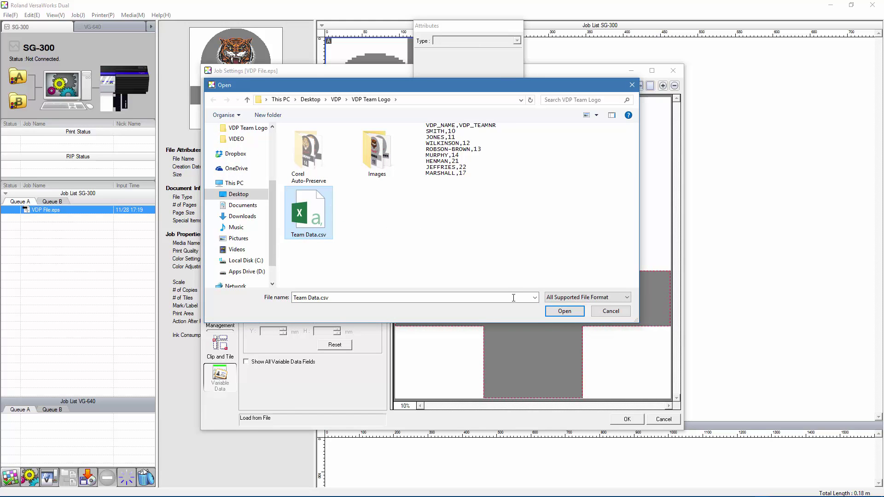
left_click(551, 316)
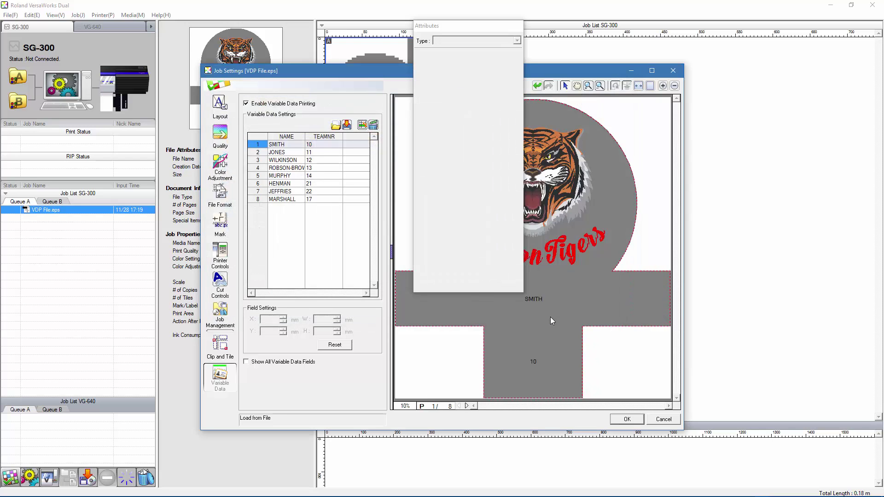
- Move the Attributes window clear of the artwork preview and change the surname in the first team record
left_click(291, 146)
left_click_drag(457, 29, 748, 121)
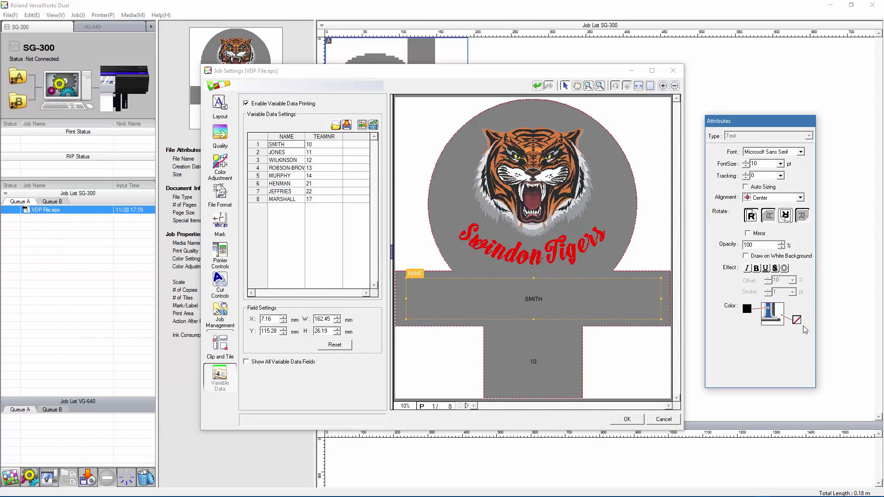
left_click(271, 145)
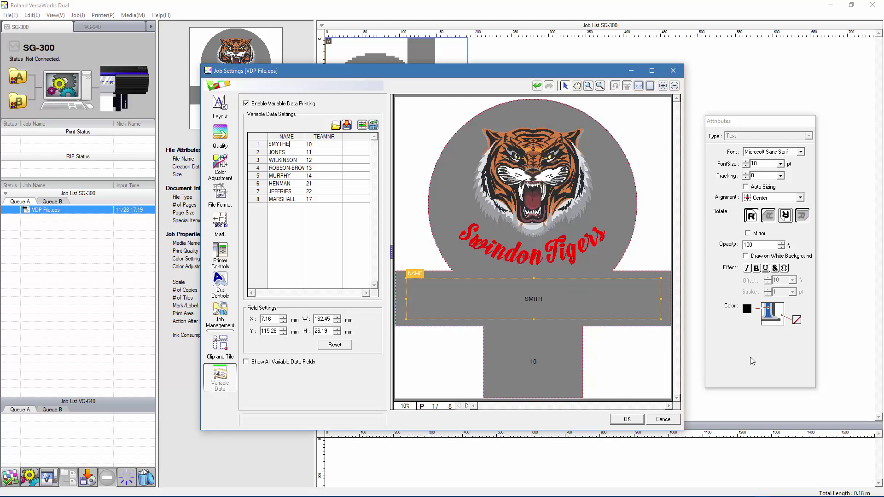
- Format the NAME field text in Arial Black at 60 pt, keeping the alignment at Center
left_click(801, 152)
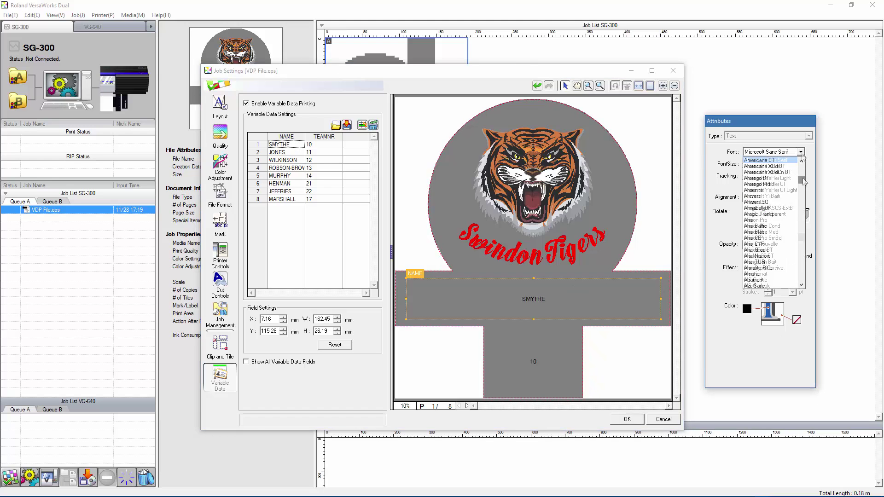
left_click(765, 232)
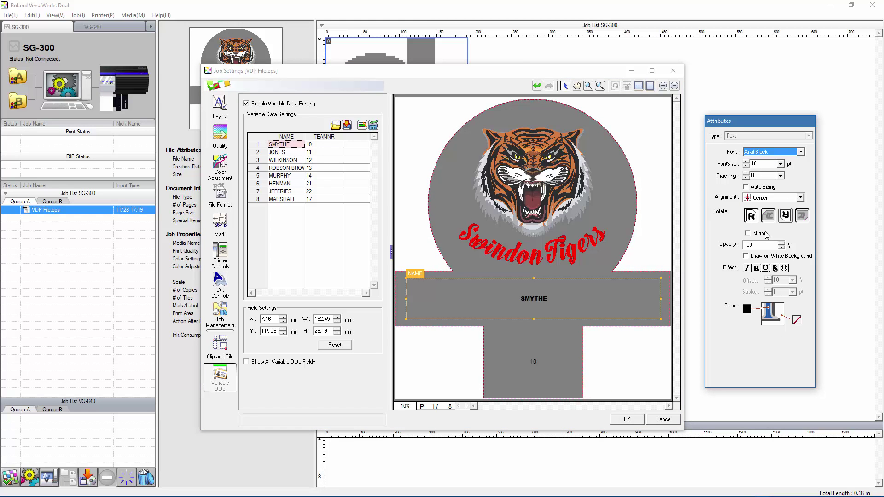
left_click(781, 165)
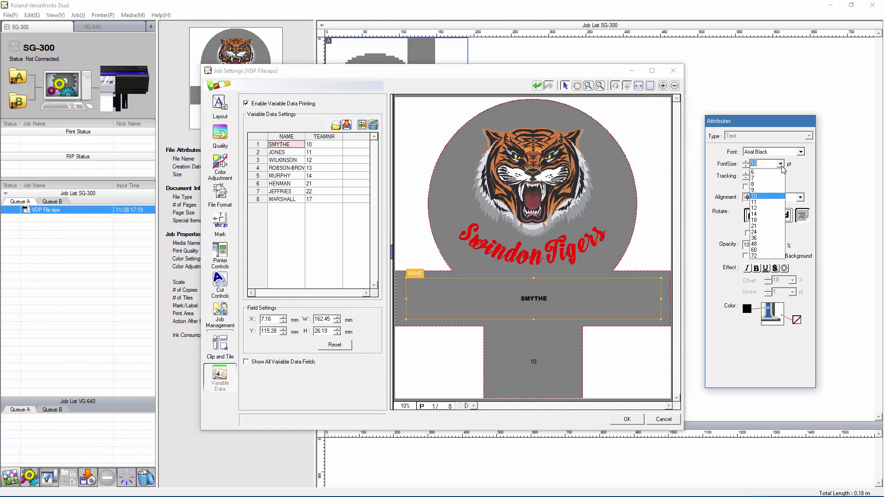
left_click(772, 250)
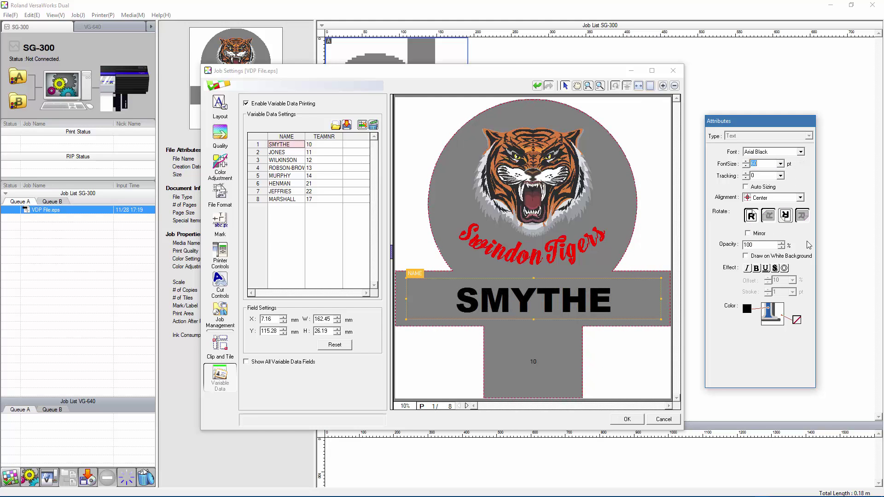
left_click(801, 198)
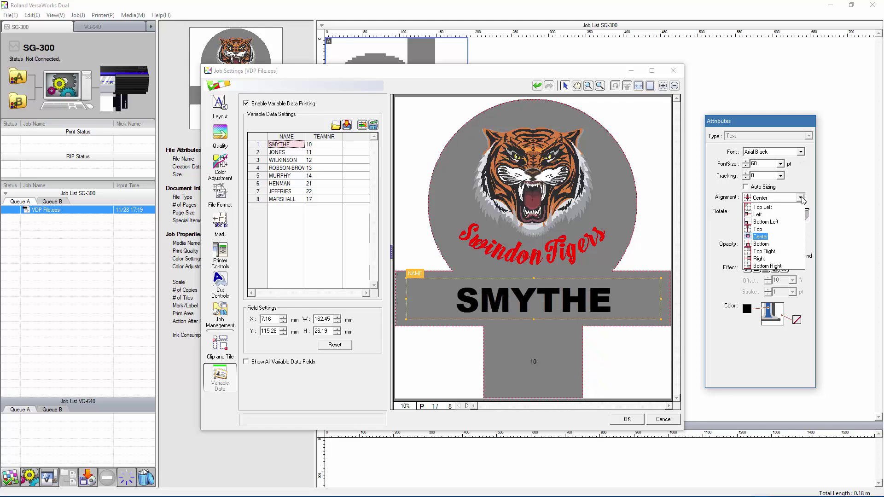
left_click(802, 199)
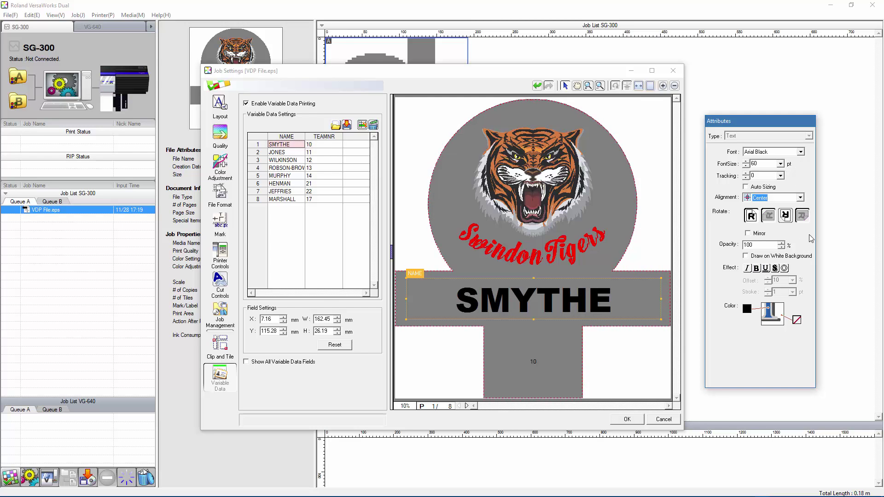
- Apply the shadow effect to the first record's name and set its text colour to purple, CMYK 34, 100, 0, 0
left_click(775, 269)
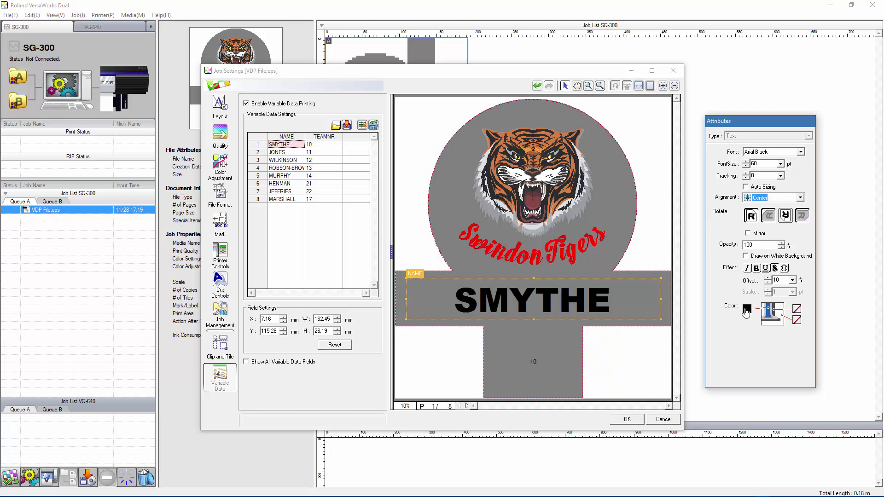
left_click(747, 309)
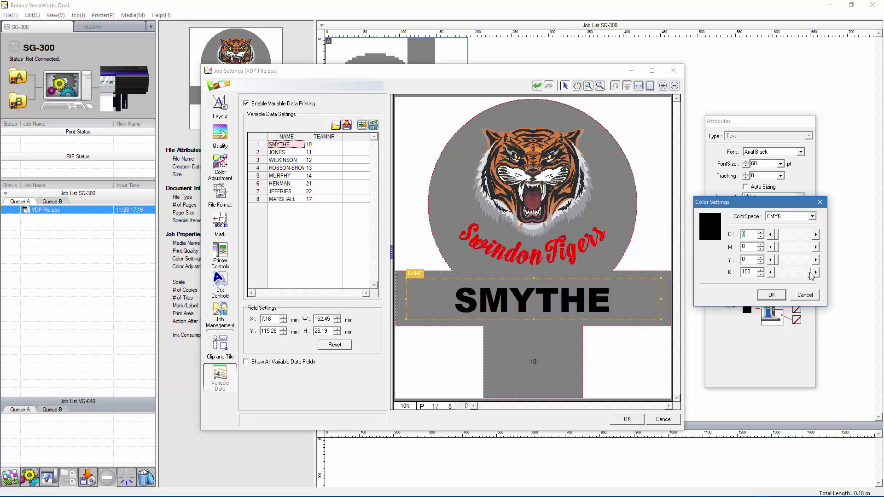
mouse_move(777, 247)
left_mouse_down()
mouse_move(810, 247)
mouse_move(790, 237)
left_mouse_up()
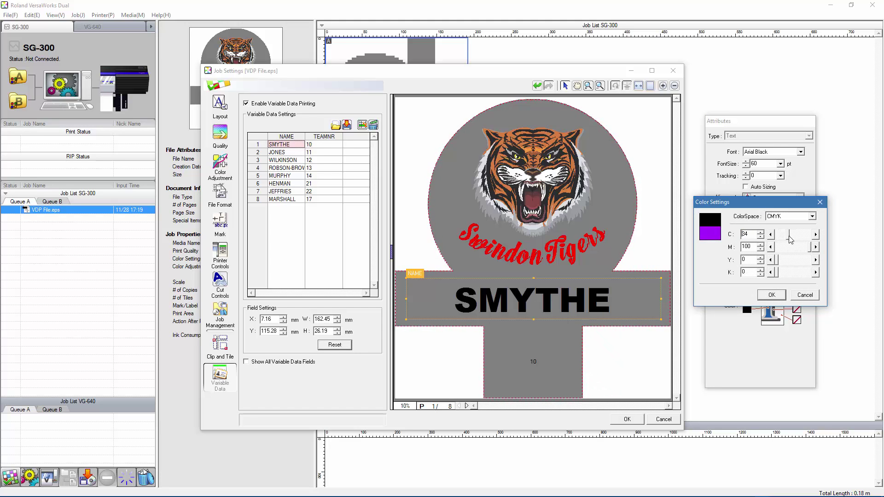
left_click(777, 295)
- Set the shadow colour of the first record's name to a CMYK green
left_click(797, 318)
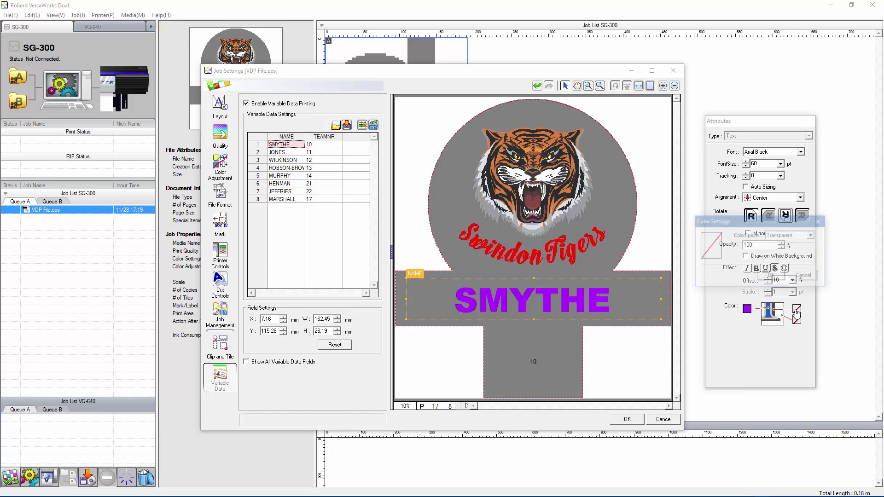
left_click(813, 236)
left_click(795, 250)
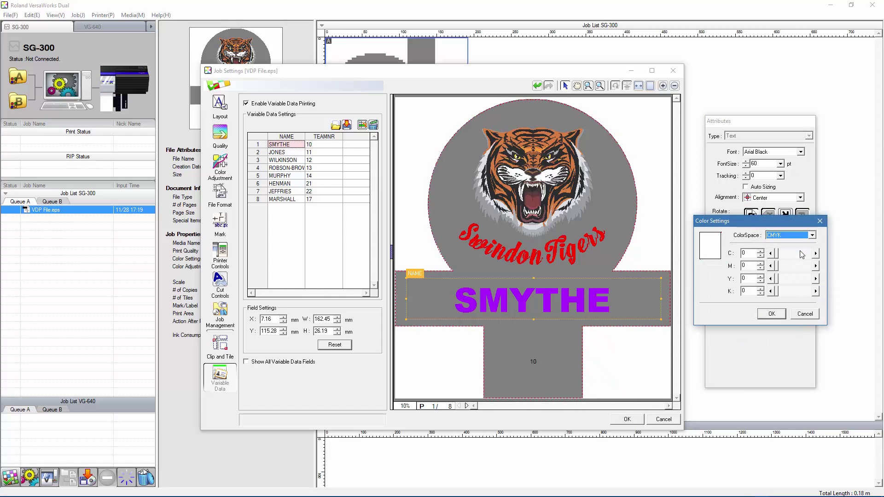
mouse_move(779, 282)
left_mouse_down()
mouse_move(800, 280)
mouse_move(793, 256)
mouse_move(807, 256)
mouse_move(792, 293)
left_mouse_up()
left_click(772, 314)
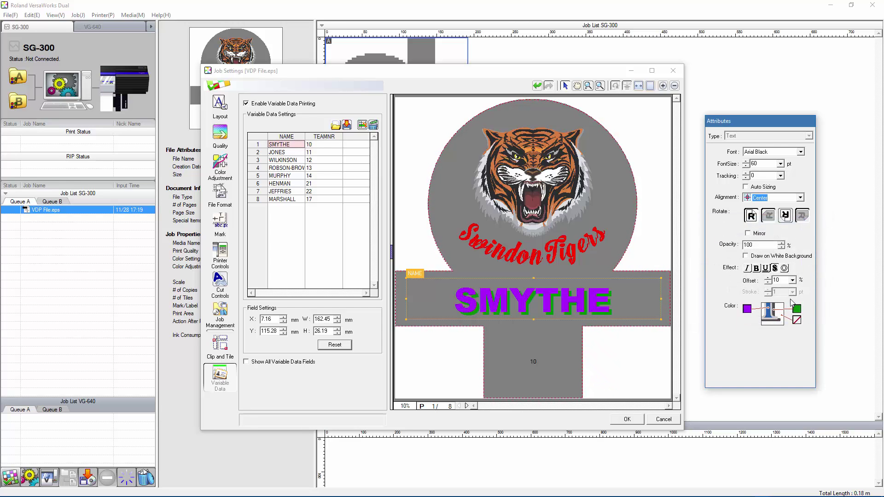
- Set the background colour of the first record's NAME field to yellow, using CMYK 0, 0, 100, 0
left_click(797, 321)
left_click(813, 236)
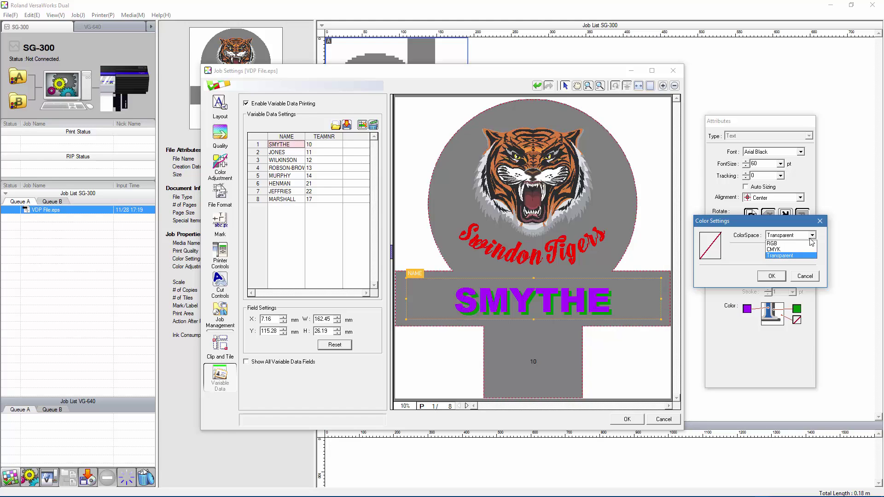
left_click(791, 249)
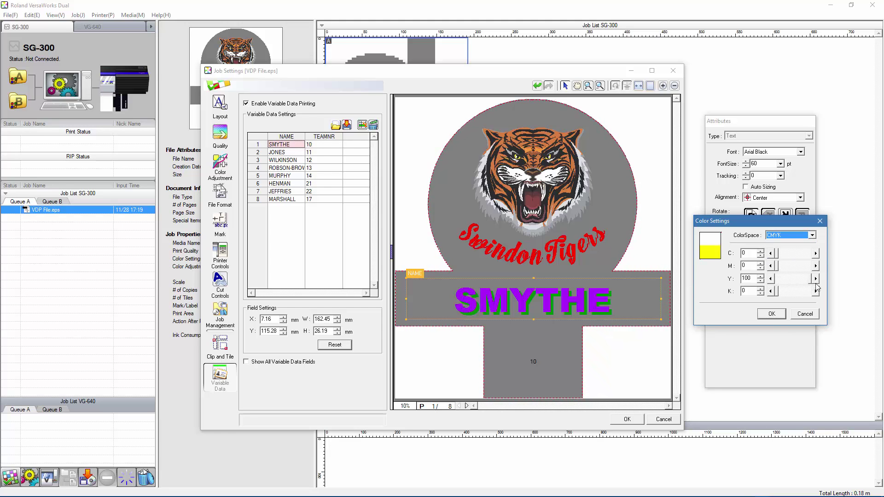
left_click(772, 313)
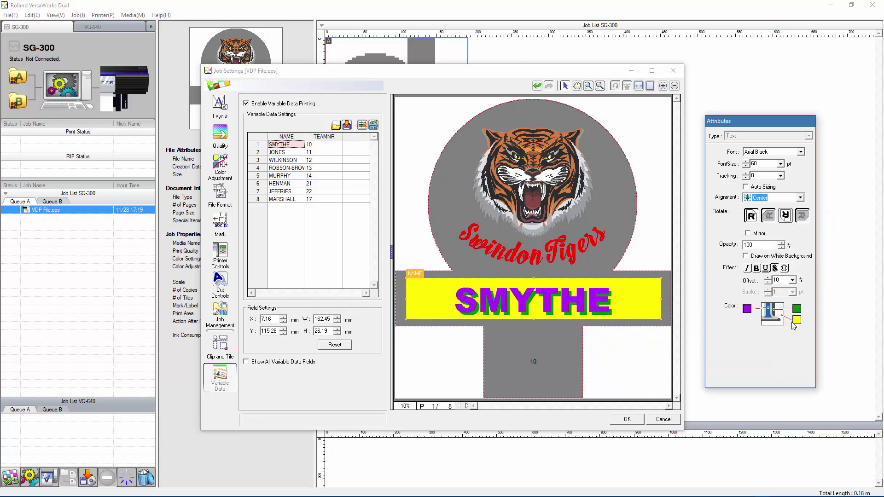
- Set the background colour and the shadow colour of the first record's name back to Transparent
left_click(797, 321)
left_click(813, 217)
left_click(801, 239)
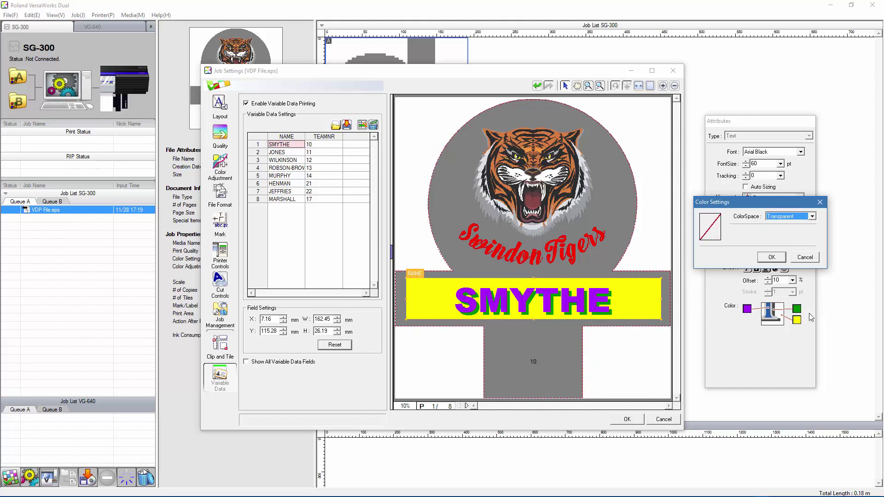
left_click(798, 308)
left_click(812, 217)
left_click(802, 237)
left_click(775, 259)
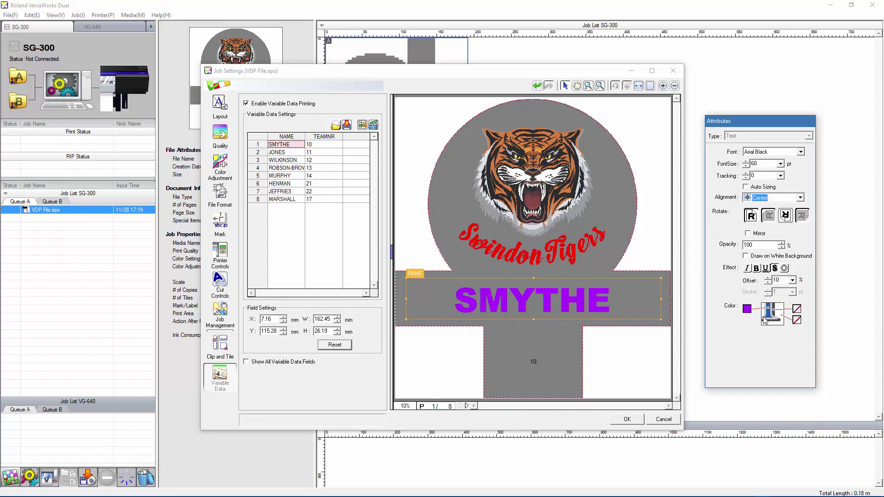
- Restore the first record's name text colour to black
left_click(747, 310)
left_click_drag(777, 273, 774, 236)
left_click(782, 295)
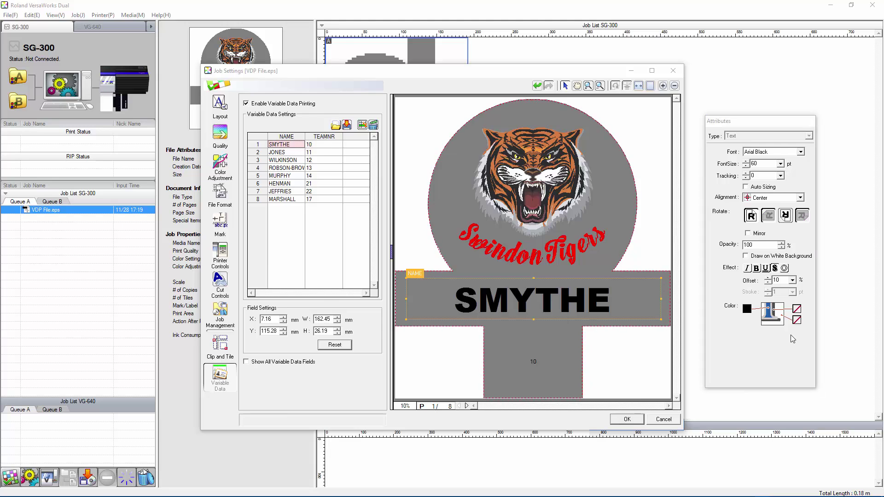
- Format the entire NAME column in Arial Black at 60 pt
left_click(287, 137)
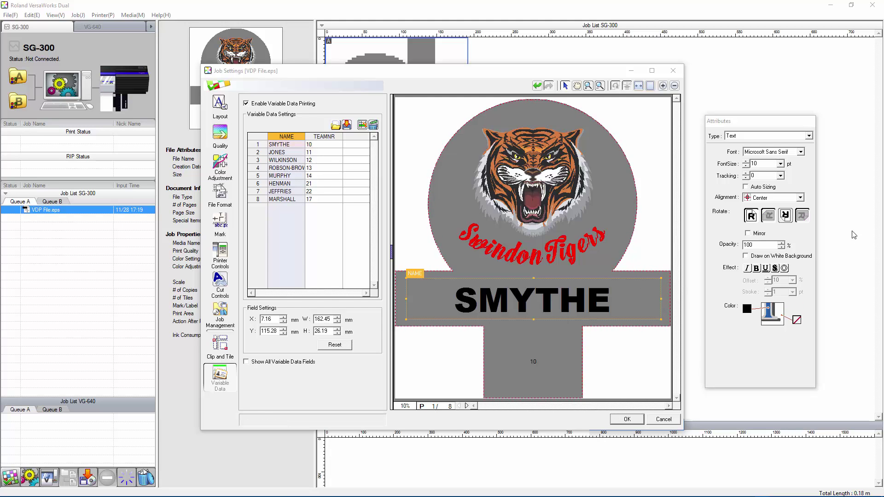
left_click(801, 153)
scroll(774, 170, "up", 10)
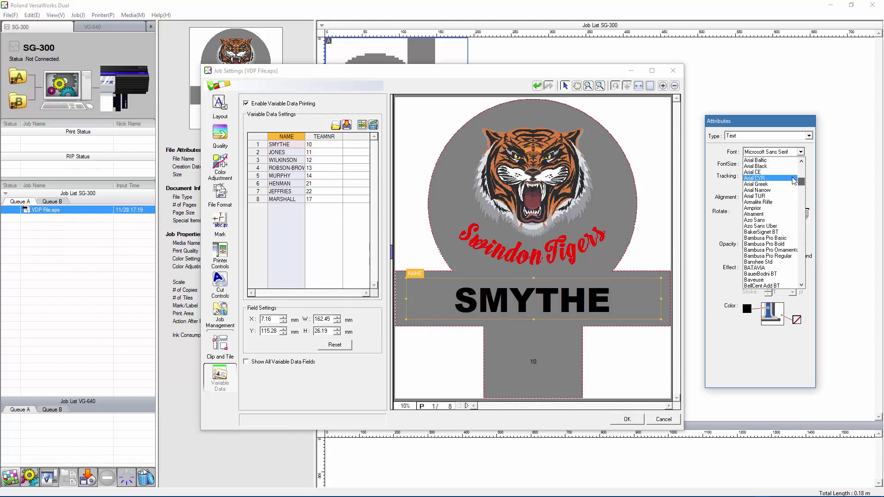
left_click(774, 167)
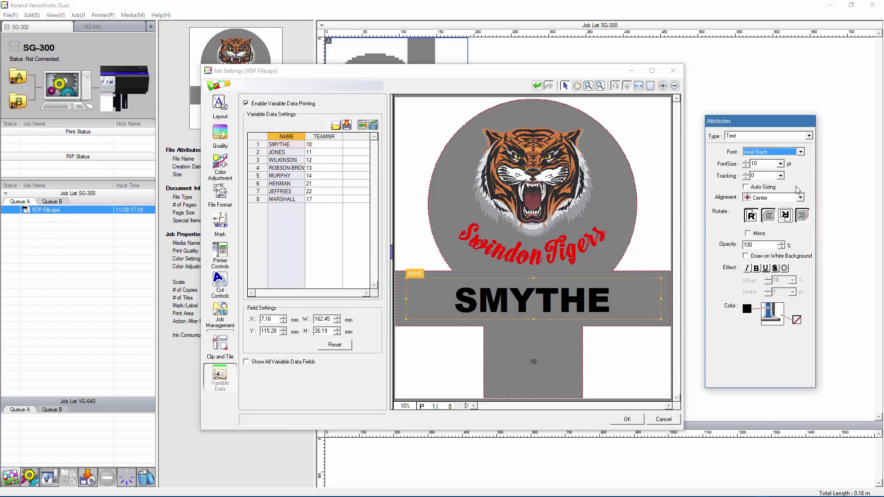
left_click(781, 164)
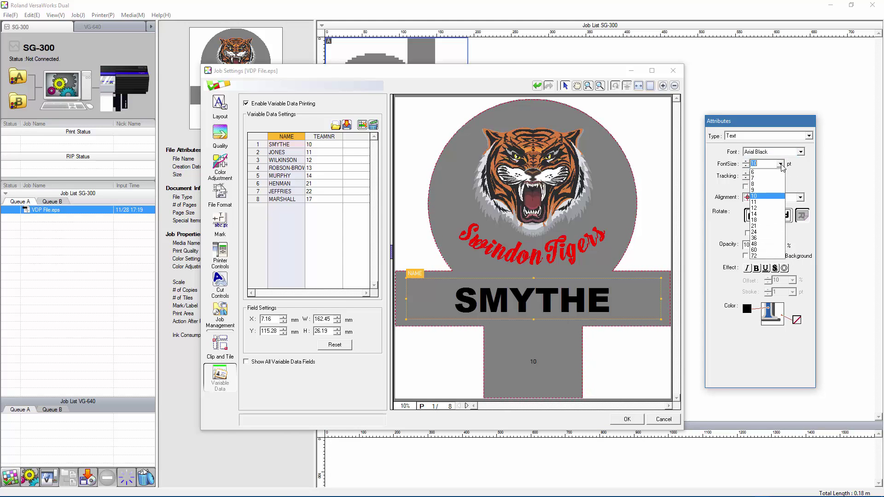
left_click(764, 250)
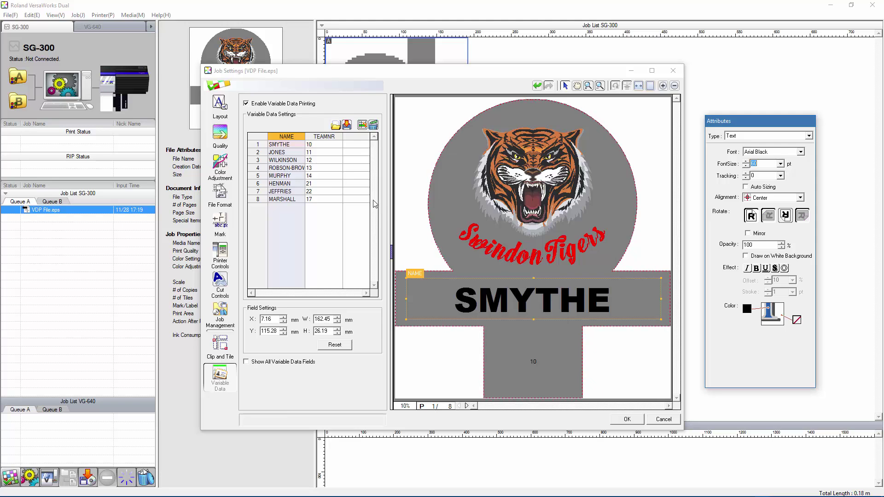
- Enable Auto Sizing for the long name in record 4 and preview the names in records 5, 6, 7 and 3
left_click(299, 169)
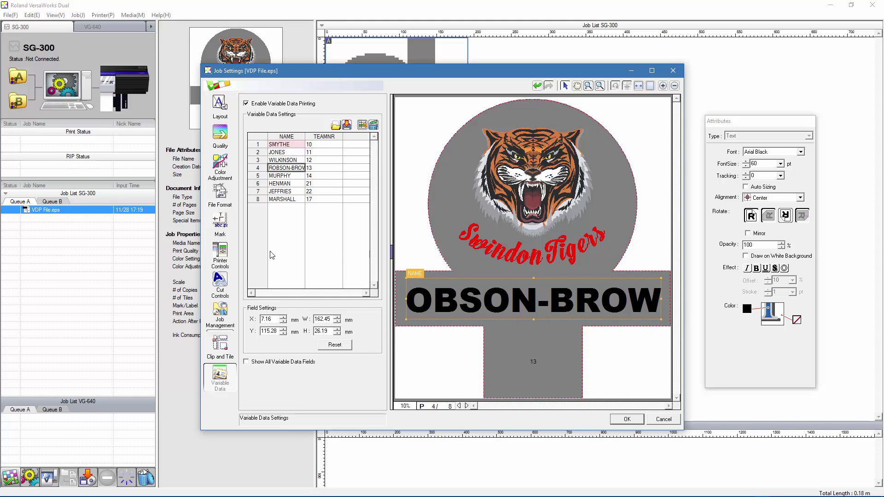
left_click(746, 187)
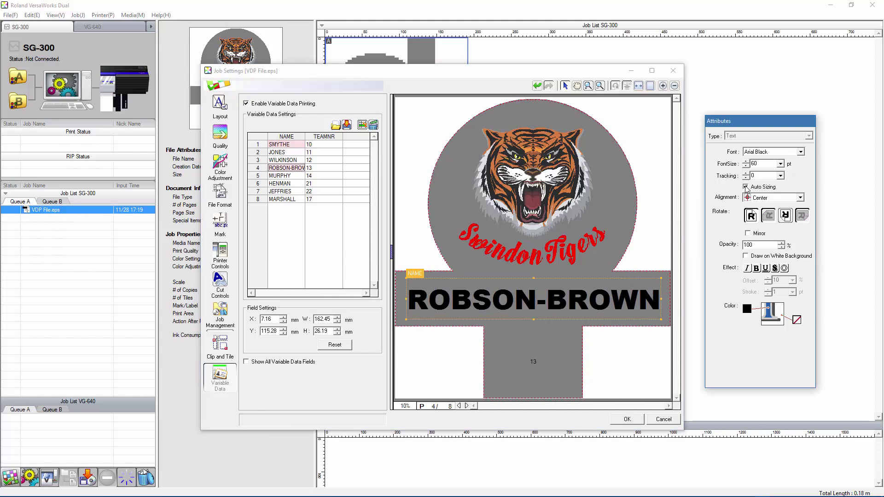
left_click(281, 175)
left_click(289, 184)
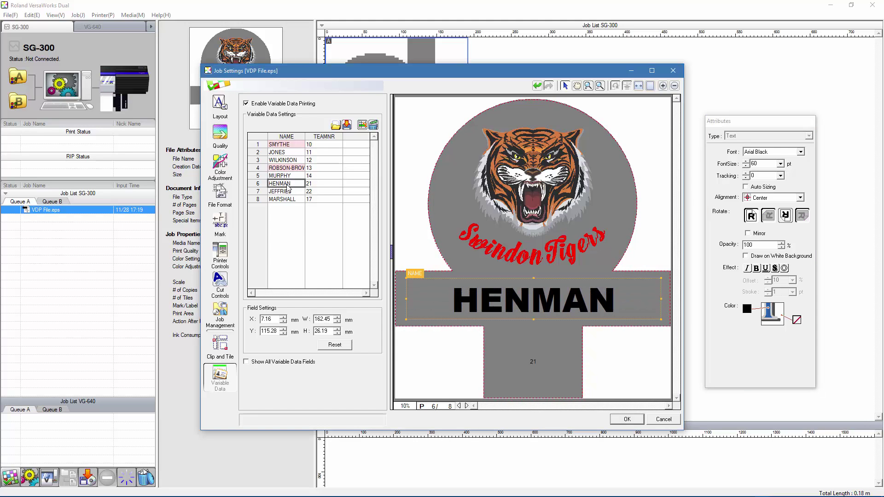
left_click(287, 192)
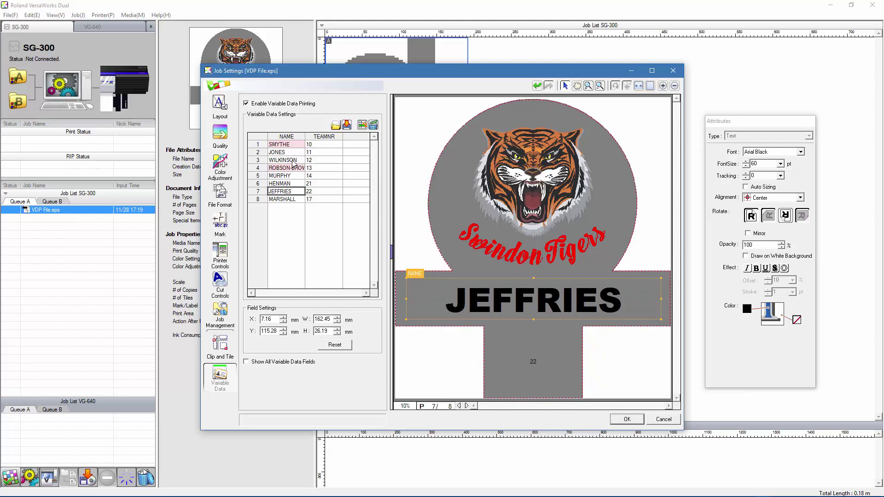
left_click(294, 161)
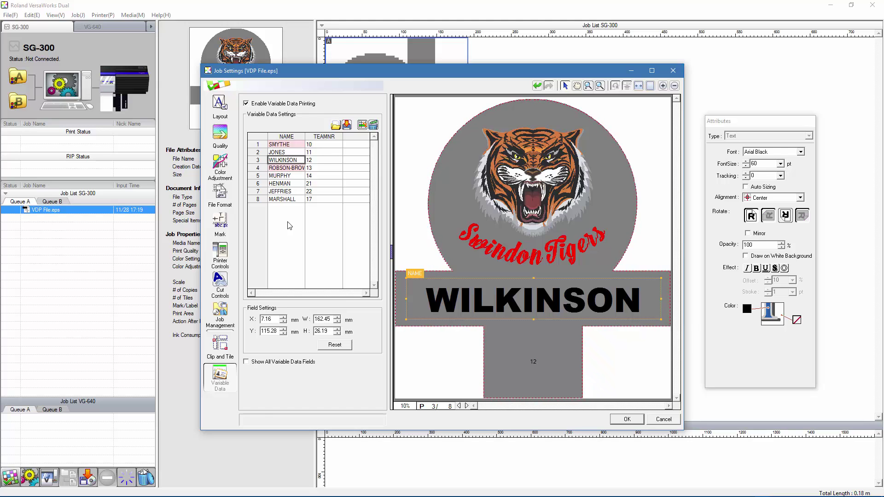
- Show all variable data fields and narrow the TEAMNR field in the record 3 preview to about 51 mm
left_click(247, 363)
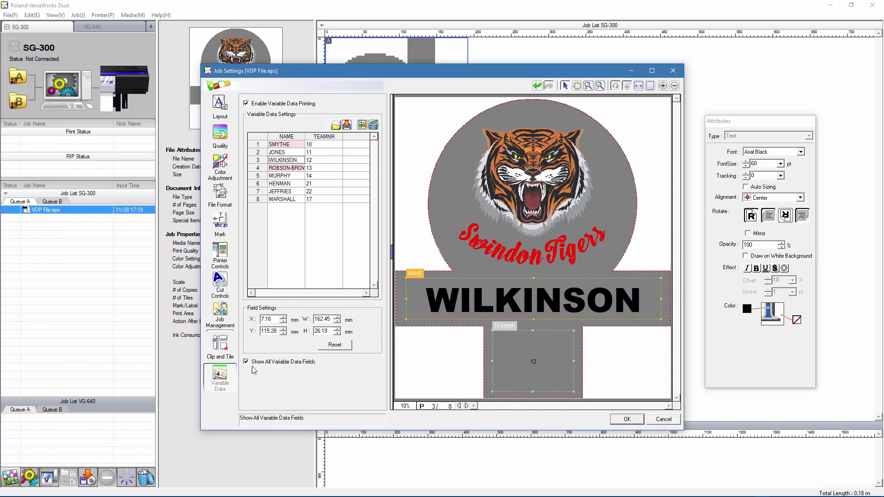
left_click(573, 361)
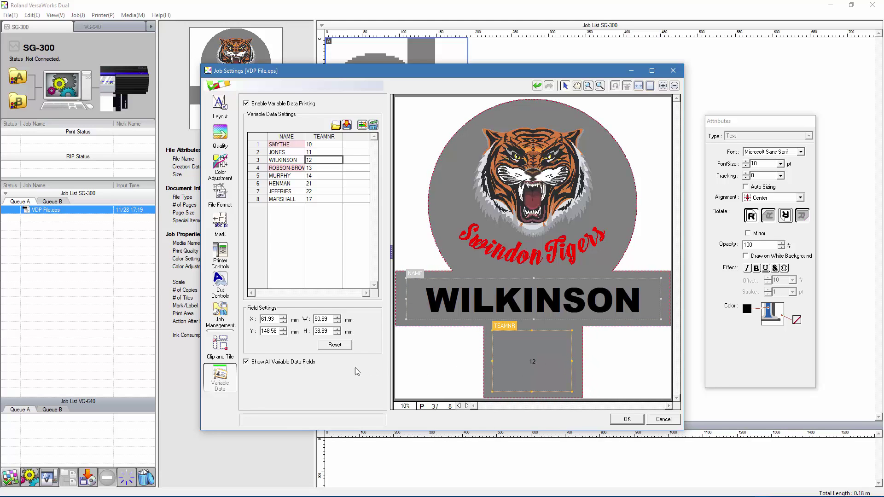
- Format the entire TEAMNR column in Arial Black at 72 pt with Auto Sizing, and open the job's layout settings
left_click(324, 137)
left_click(801, 152)
left_click_drag(805, 235, 799, 184)
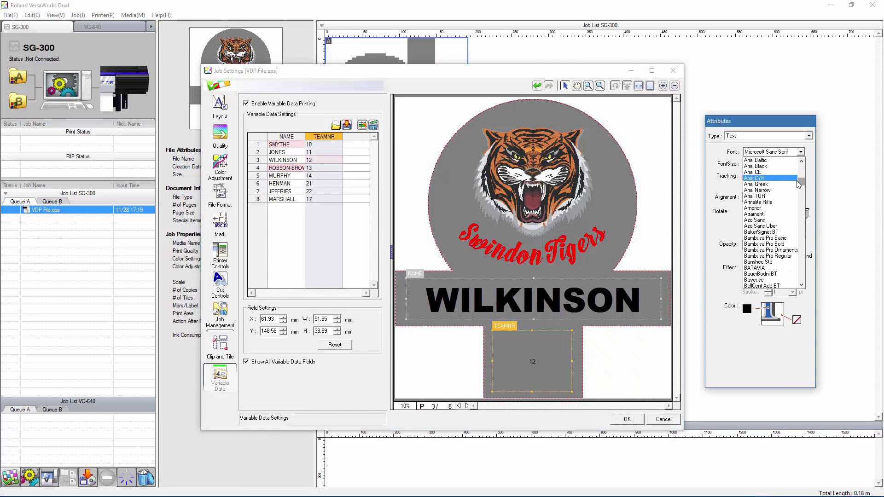
left_click(756, 167)
left_click(780, 164)
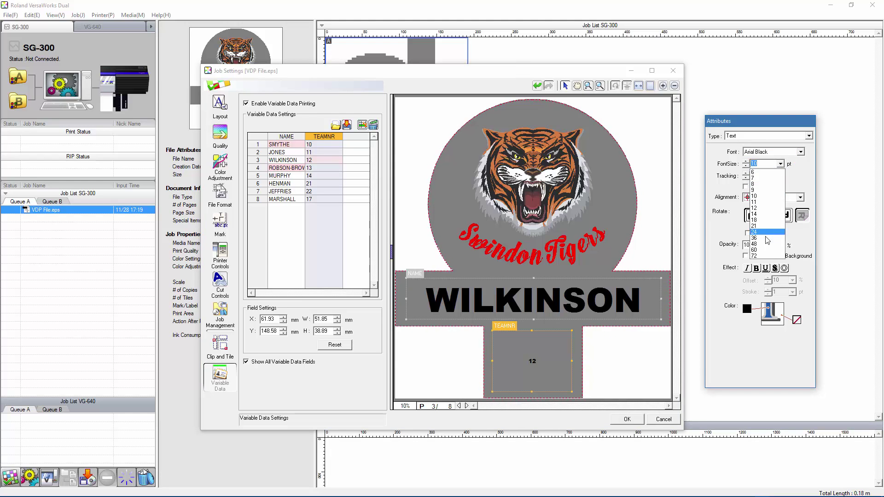
left_click(763, 250)
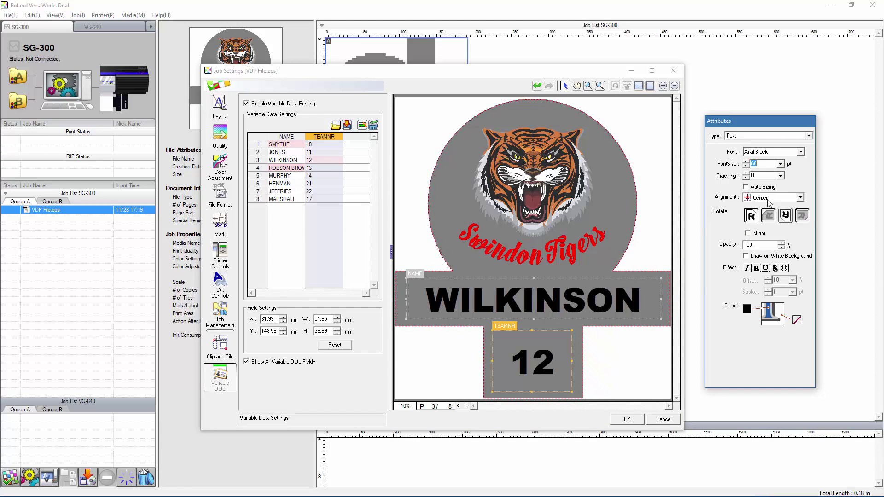
left_click(780, 164)
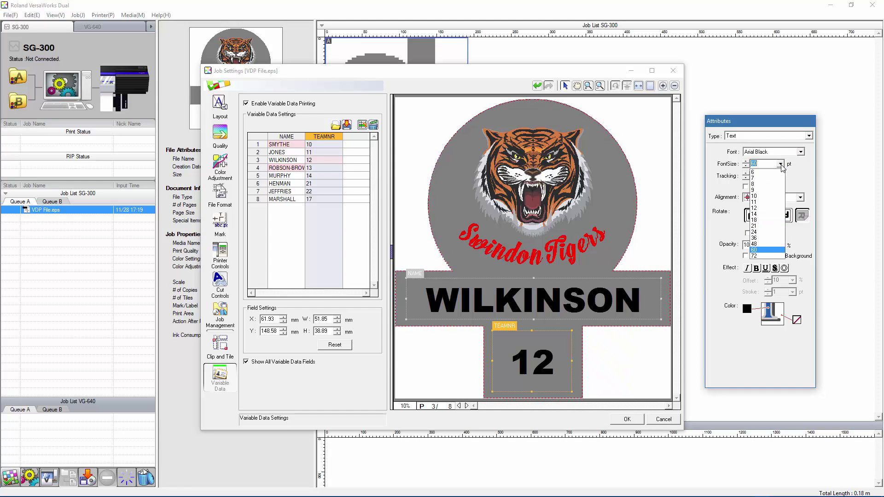
left_click(755, 256)
left_click(747, 187)
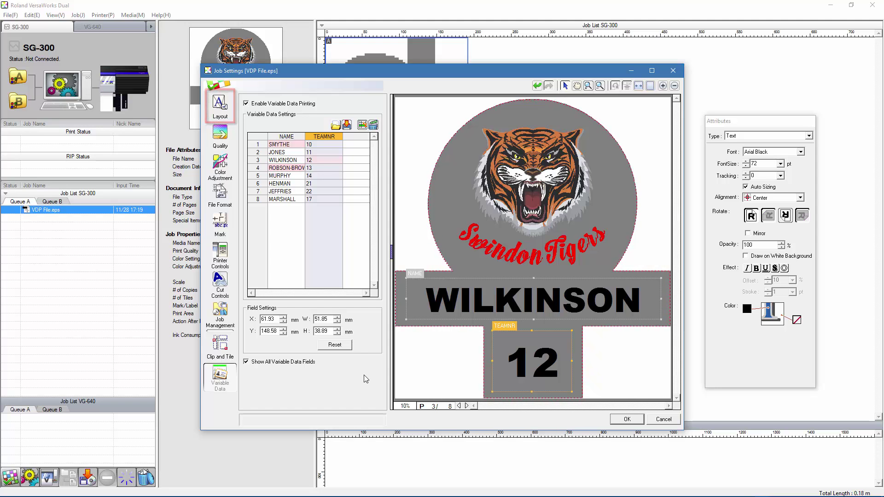
left_click(220, 107)
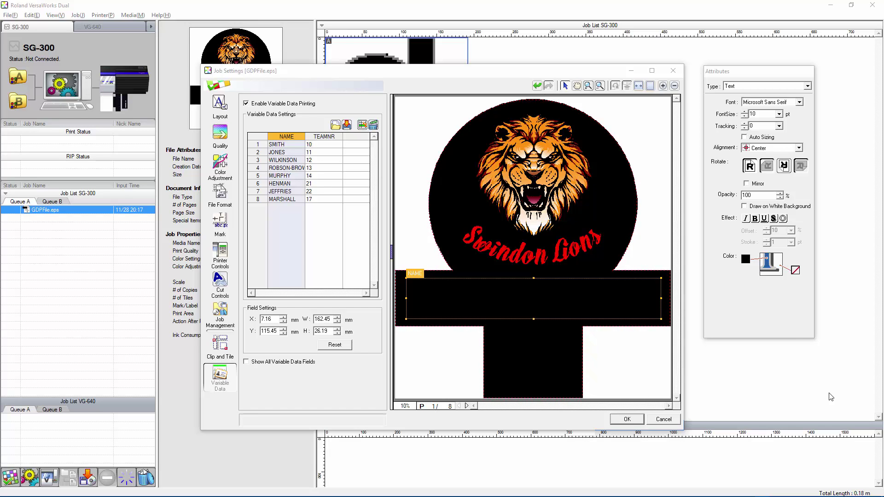
- Set the NAME column's text colour in GDPFile.eps to white, using CMYK 0, 0, 0, 0
left_click(746, 261)
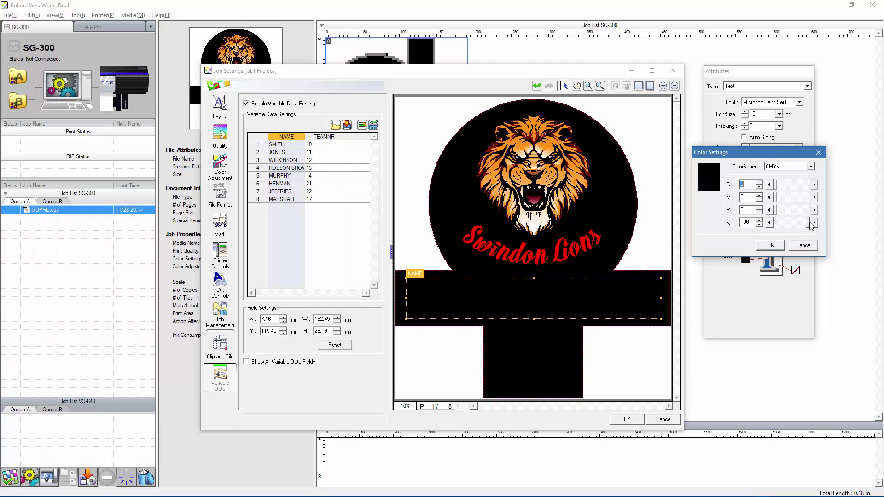
left_click_drag(812, 226, 775, 226)
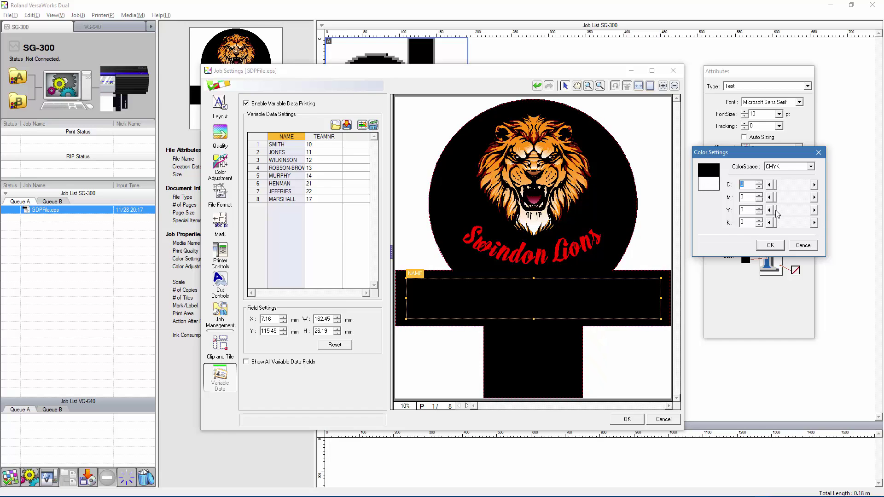
left_click(776, 245)
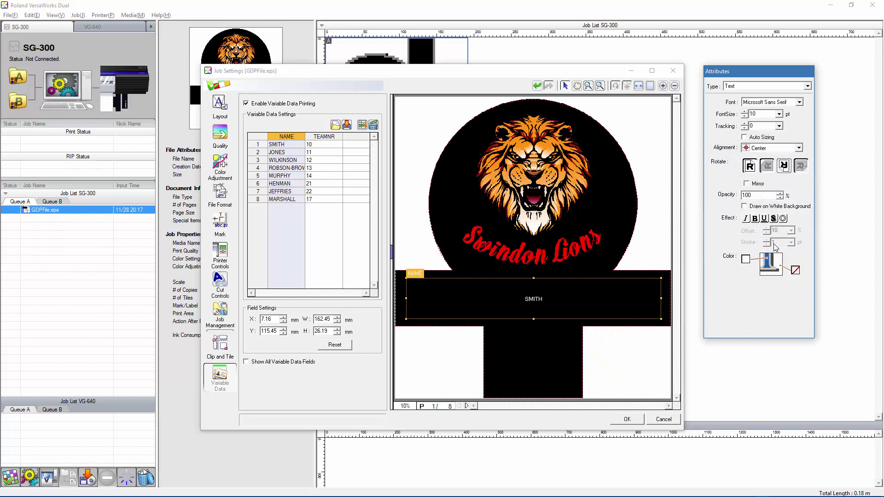
- Format the NAME column's text in Azo Sans Uber at 48 pt
left_click(800, 102)
left_click_drag(801, 188, 811, 132)
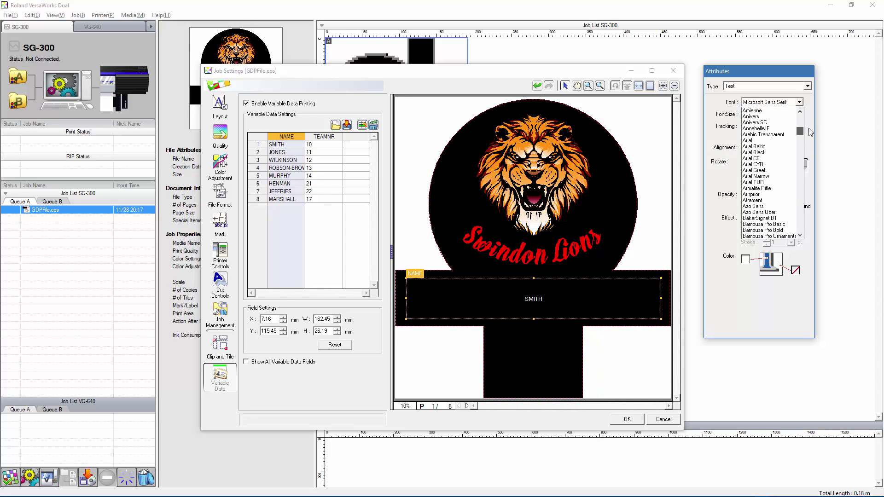
left_click(759, 213)
left_click(780, 114)
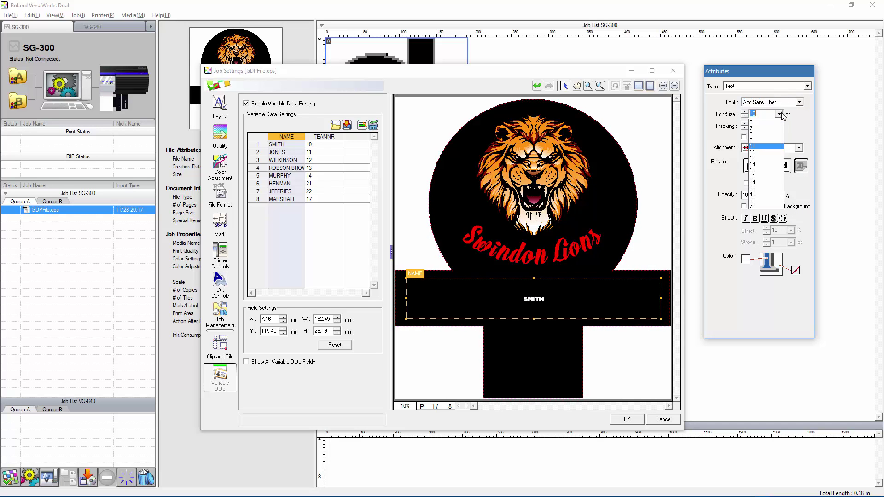
left_click(761, 196)
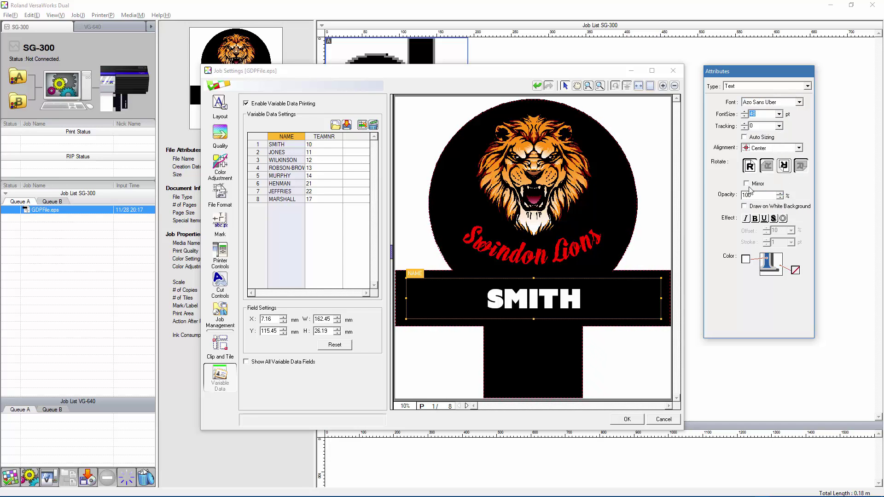
- Show all variable data fields and set the TEAMNR column's text colour to white
left_click(247, 362)
left_click(330, 137)
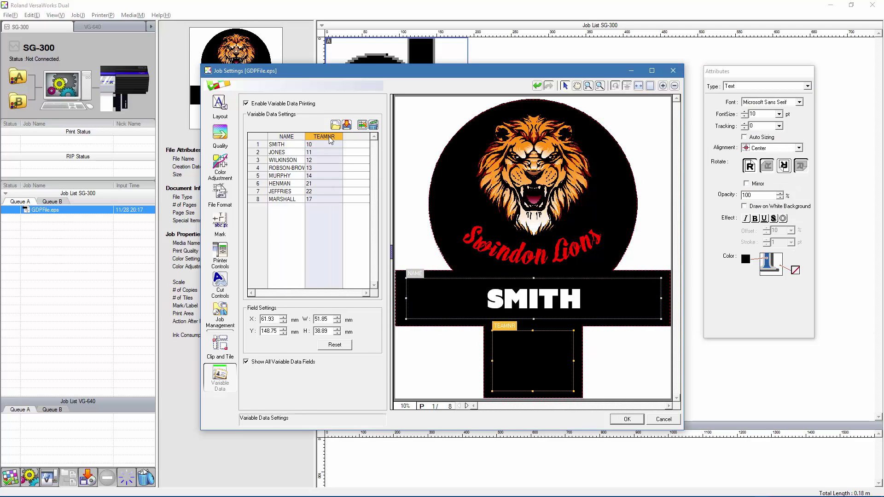
left_click(746, 260)
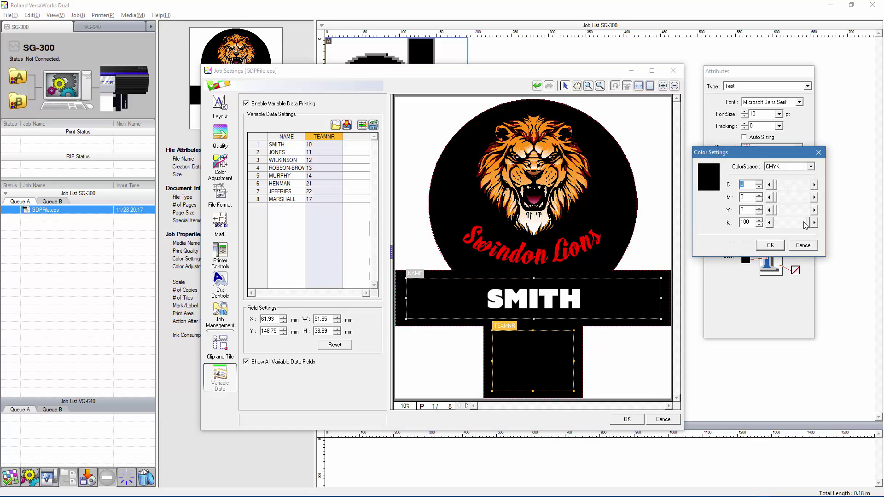
left_click_drag(812, 224, 772, 224)
left_click(778, 247)
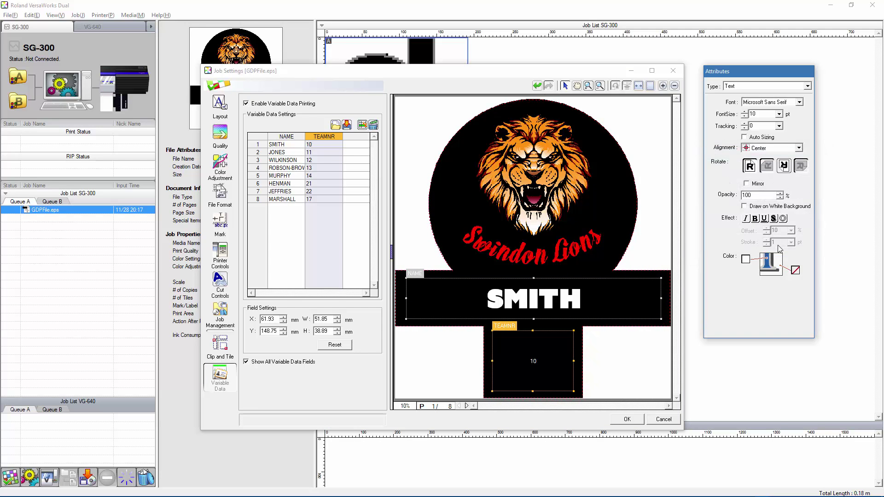
- Format the TEAMNR column's text in Azo Sans Uber at 72 pt
left_click(800, 102)
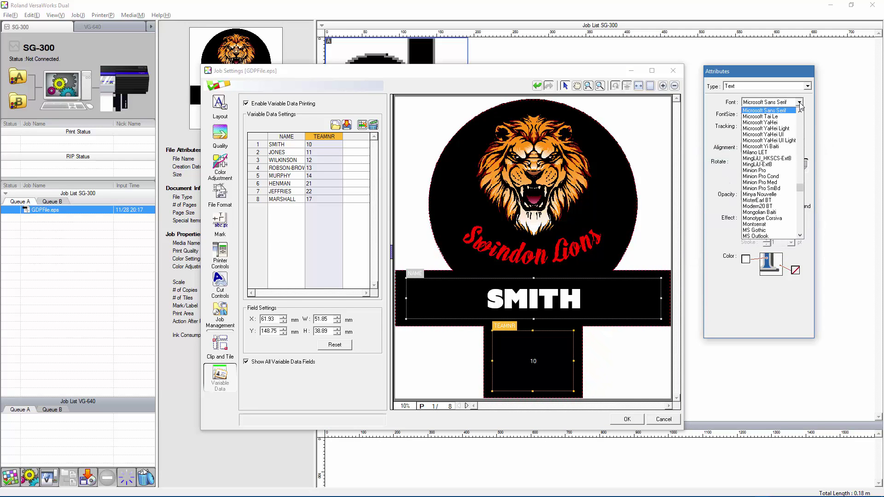
left_click(801, 134)
left_click(759, 224)
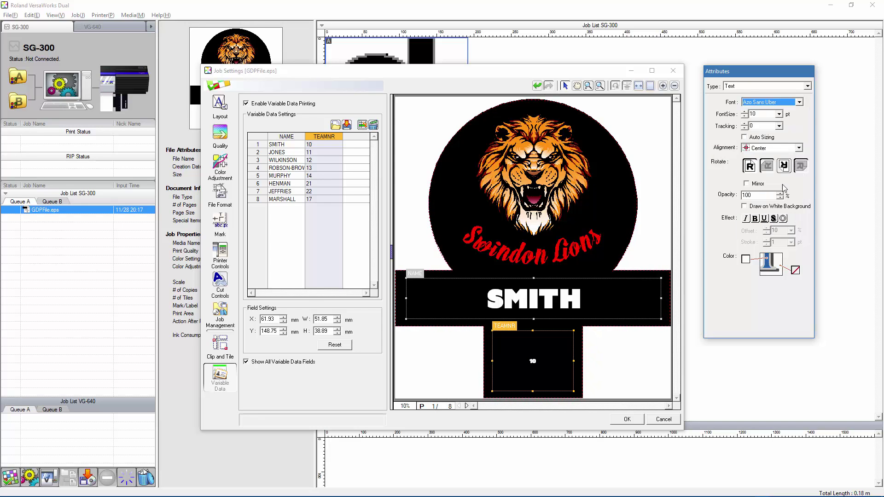
left_click(779, 114)
left_click(756, 205)
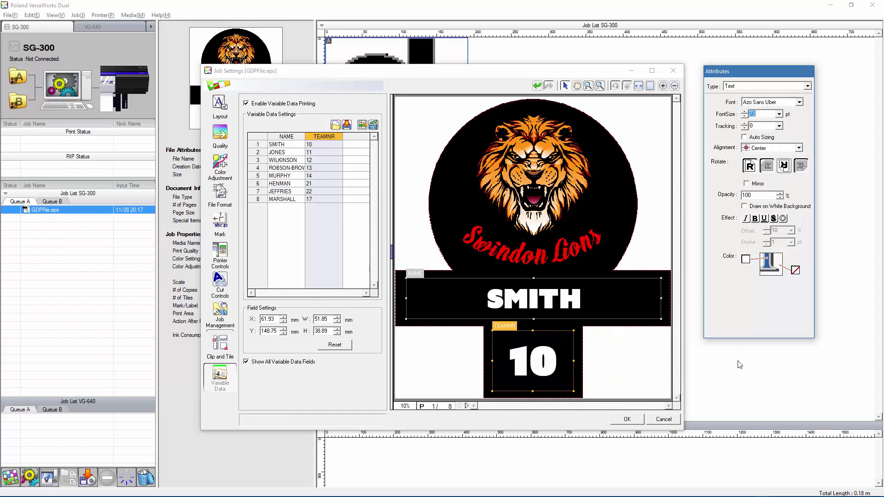
- Preview the names and team numbers of records 2 to 8 on the Swindon Lions decal
left_click(291, 152)
left_click(289, 161)
left_click(287, 169)
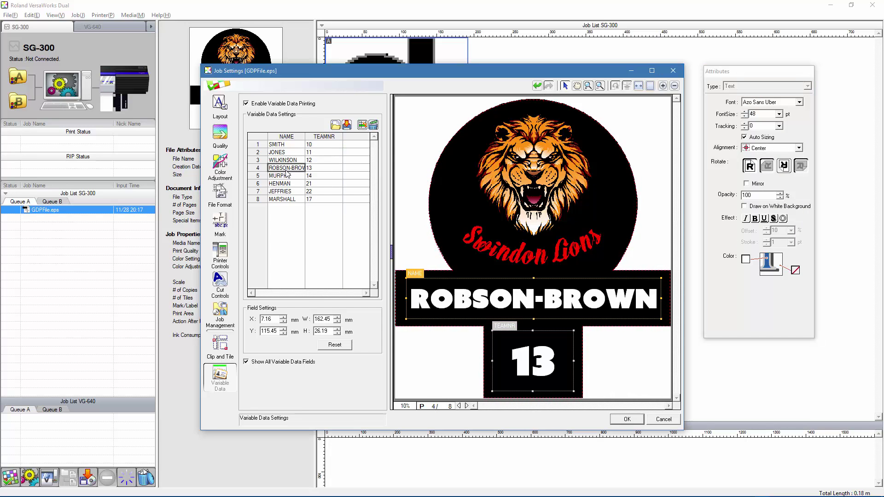
left_click(283, 176)
left_click(281, 184)
left_click(280, 192)
left_click(278, 199)
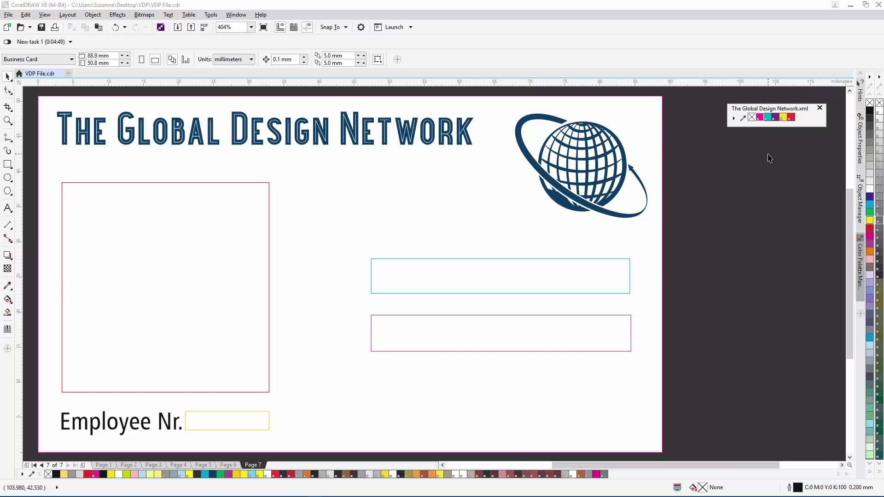
- Switch to VDP File.cdr in CorelDRAW and examine The Global Design Network palette's commands and the card outline's CutContour colour
left_click(734, 118)
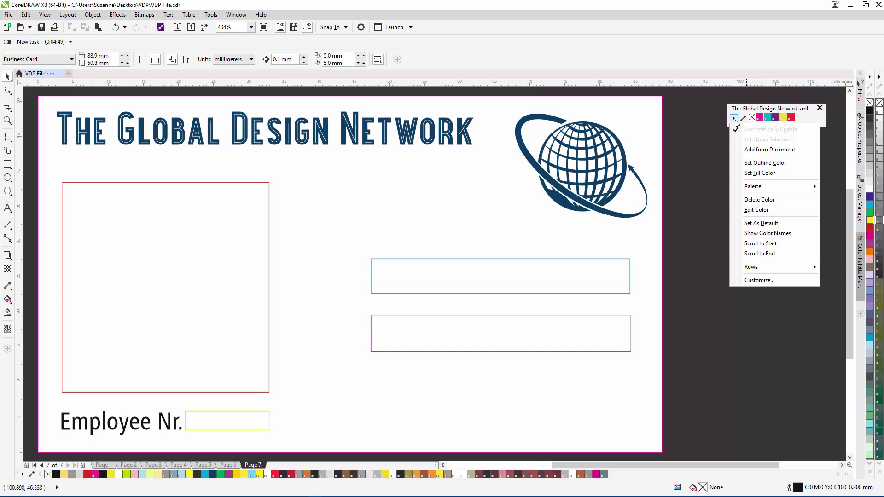
mouse_move(751, 187)
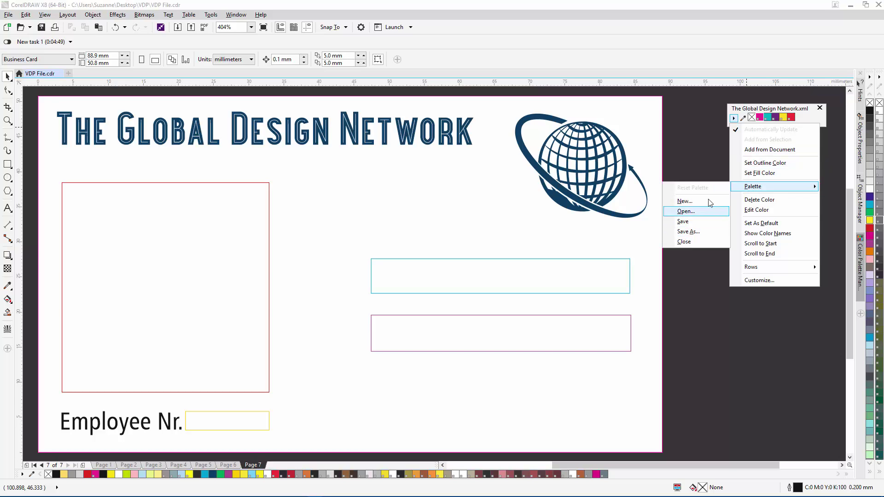
left_click(707, 157)
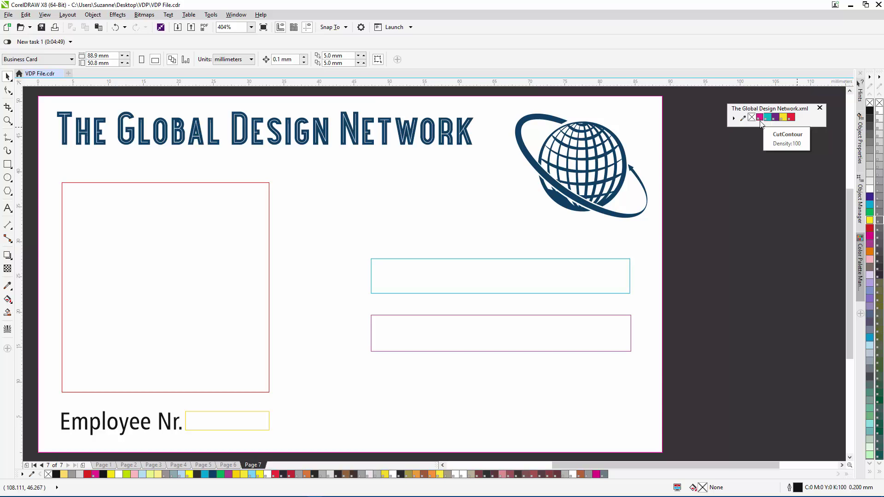
left_click(663, 125)
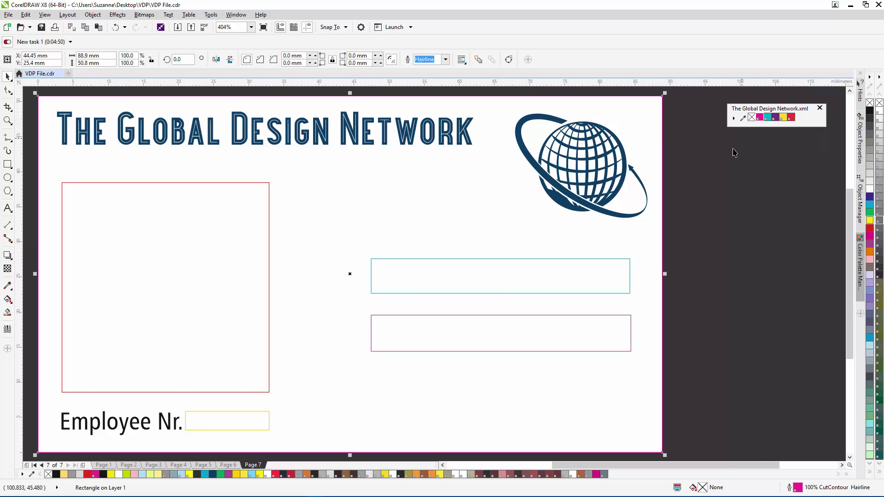
- Assign the VDP_NAME spot colour to the upper text box's outline and the palette's purple spot colour to the lower box's outline
left_click(628, 260)
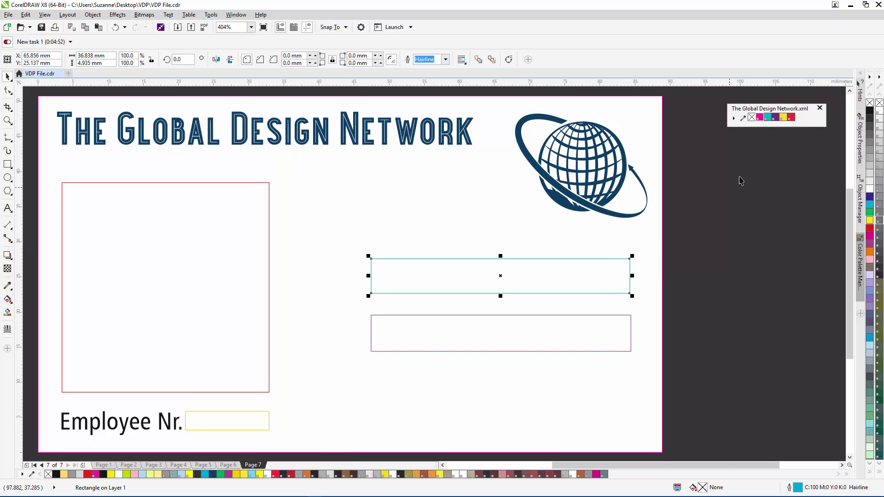
right_click(768, 120)
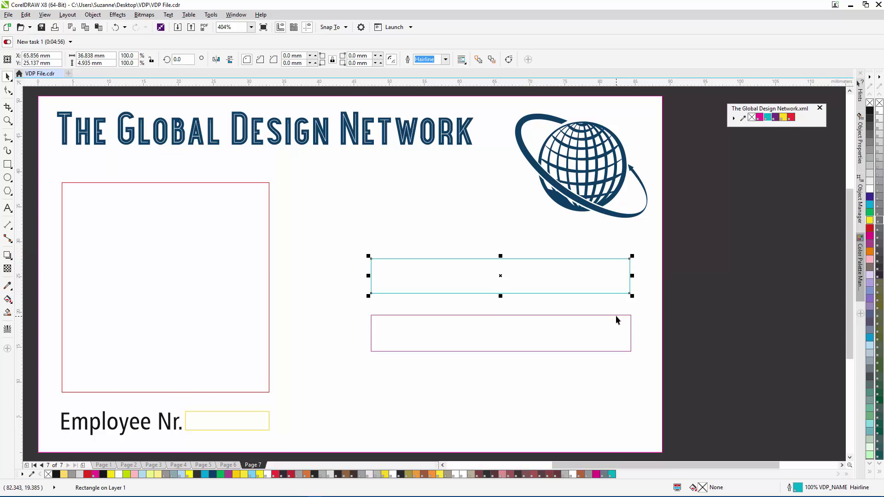
left_click(617, 316)
right_click(776, 118)
- Set the outline of the employee number box to VDP_EMPNR and the outline of the large photo frame to VDP_IMAGE
left_click(267, 411)
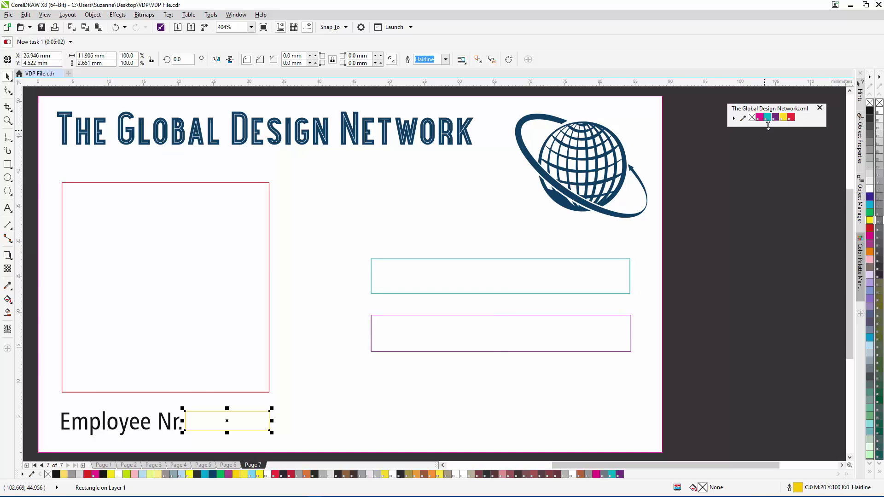
right_click(784, 119)
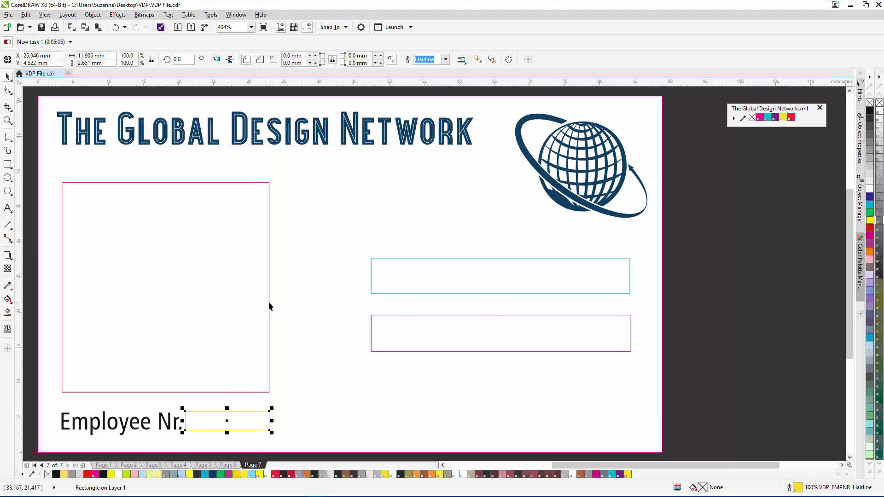
left_click(269, 303)
right_click(791, 118)
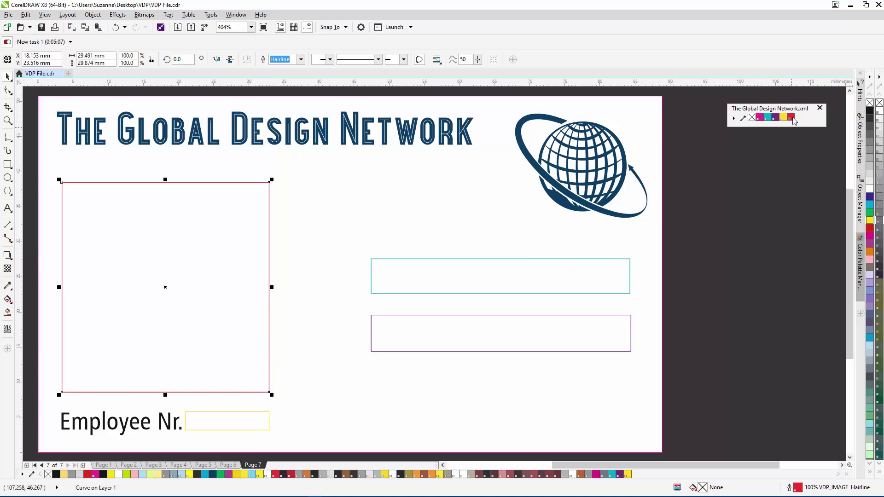
left_click(776, 210)
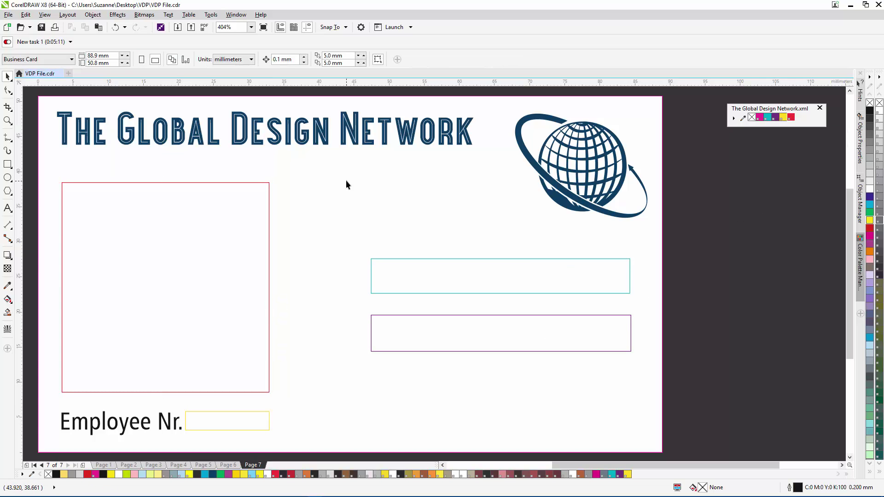
- Export all objects on Page 7 as the EPS file VDP ID CARD, leaving spot colours unconverted
key("ctrl+a")
left_click(10, 16)
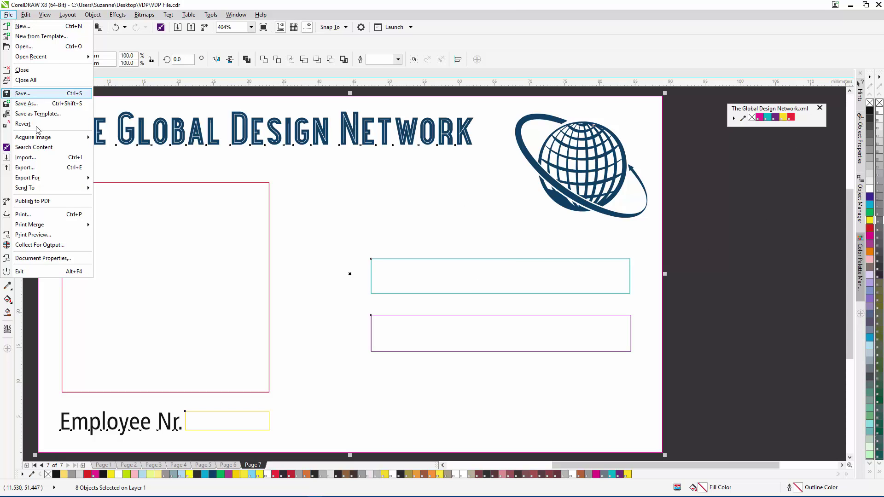
left_click(37, 167)
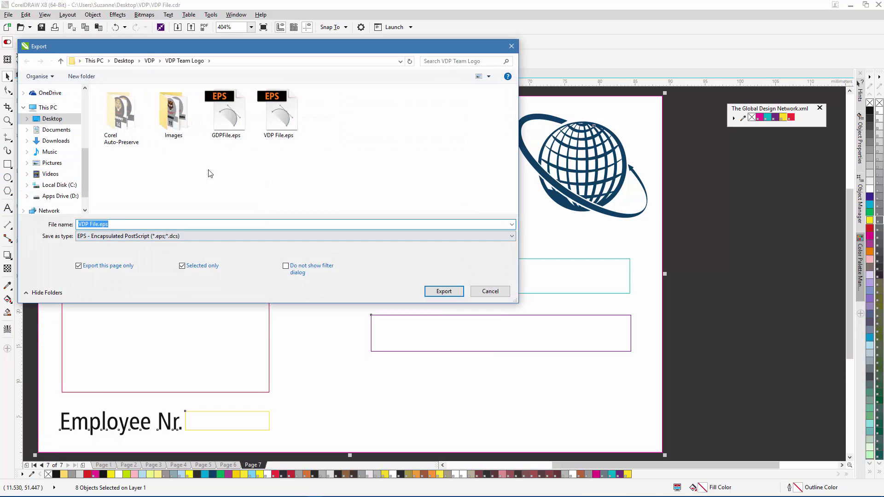
left_click_drag(98, 224, 90, 224)
type("ID CARD")
left_click(440, 293)
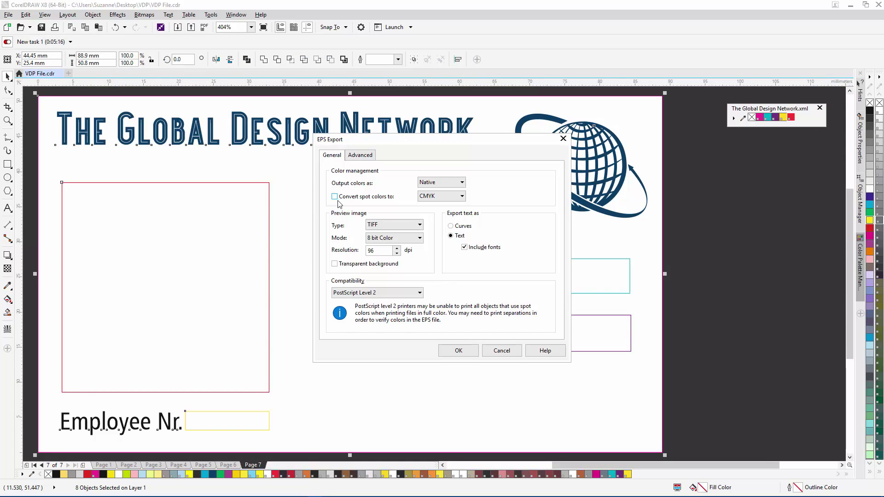
left_click(463, 352)
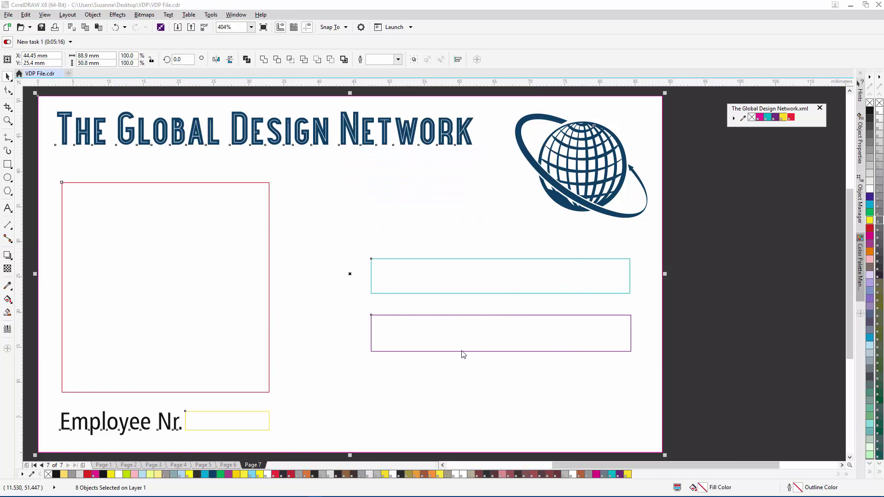
left_click(706, 386)
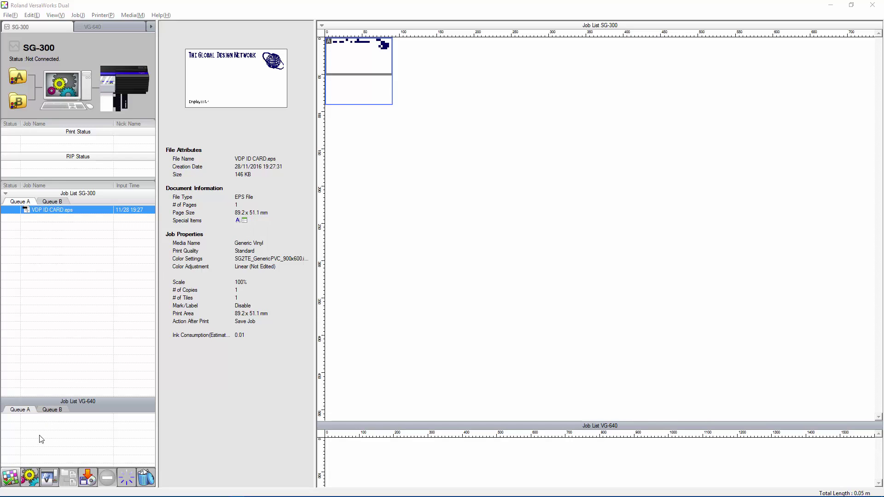
- Switch to VersaWorks and enable variable data printing in the settings of the VDP ID CARD.eps job
left_click(16, 478)
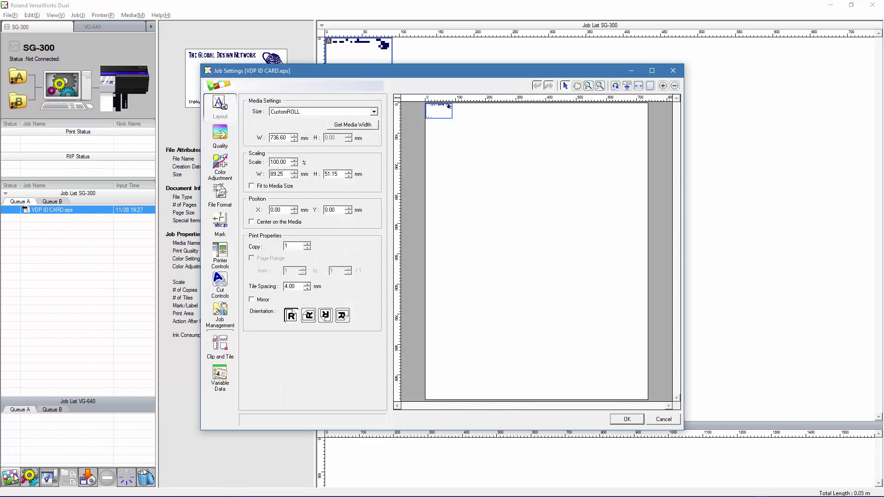
left_click(219, 381)
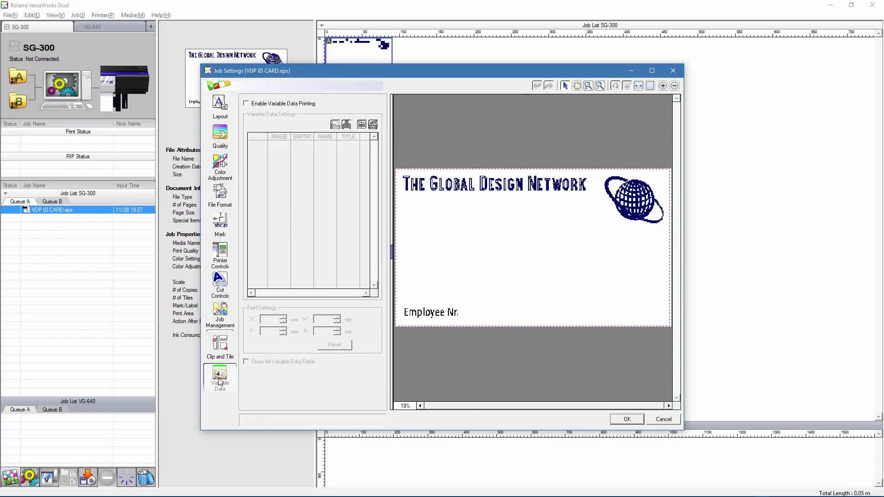
left_click(247, 105)
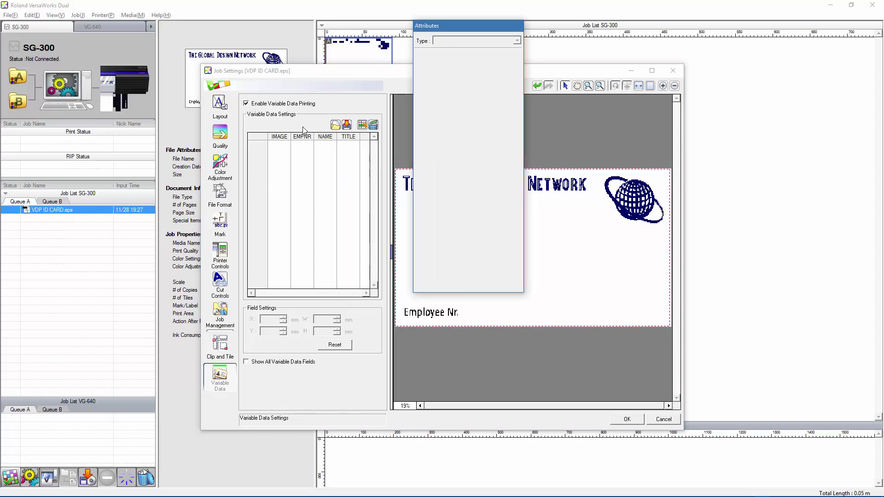
- Load VDP_ID_BADGE.csv from the Desktop as the variable data and move the Attributes window clear of the card preview
left_click(335, 125)
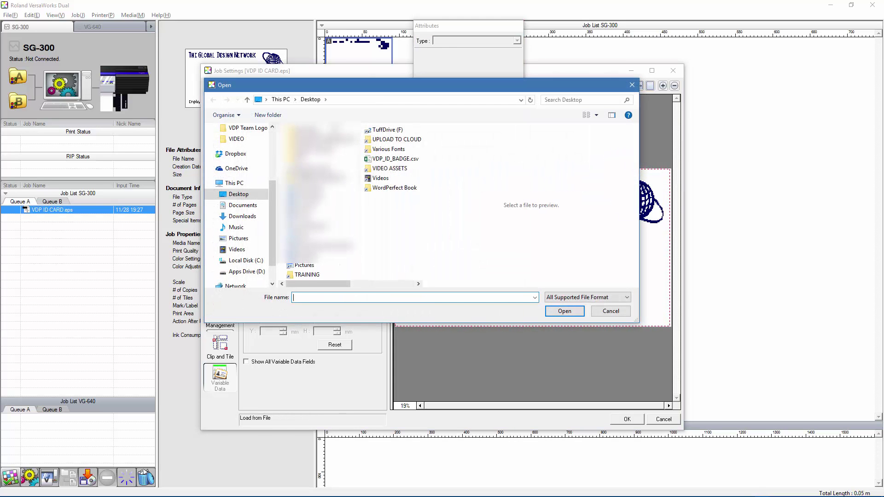
left_click(395, 158)
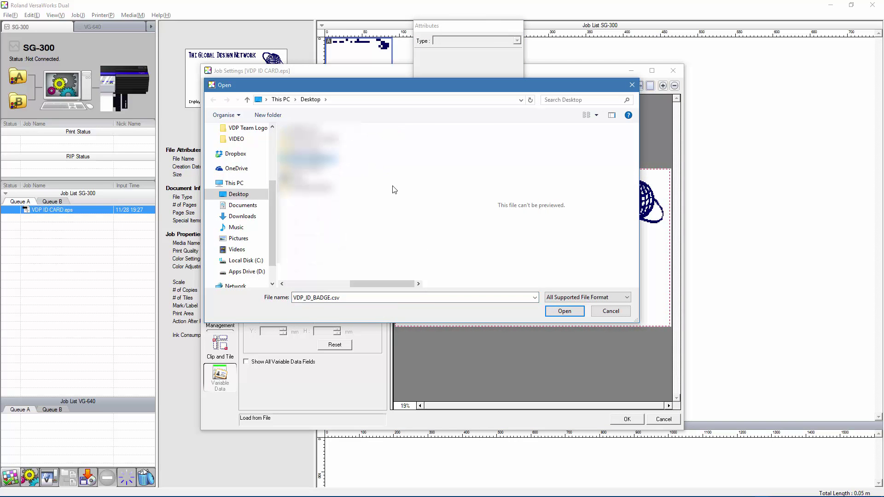
left_click(571, 312)
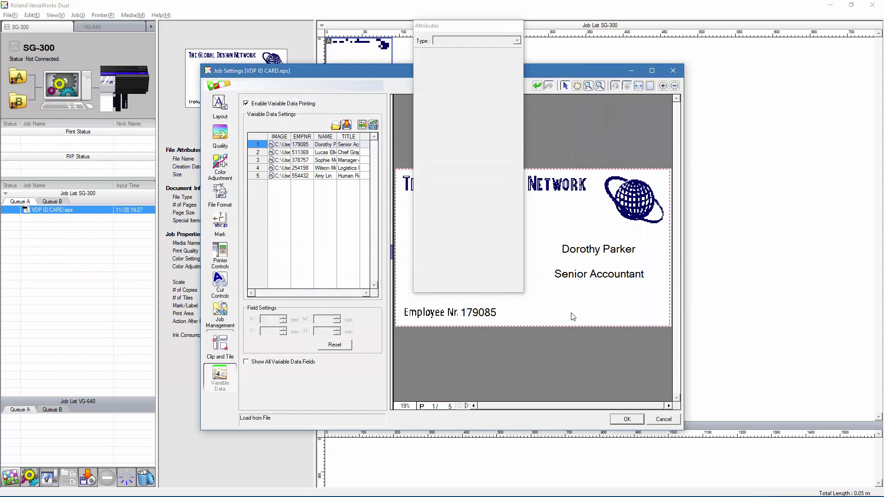
left_click_drag(474, 27, 762, 129)
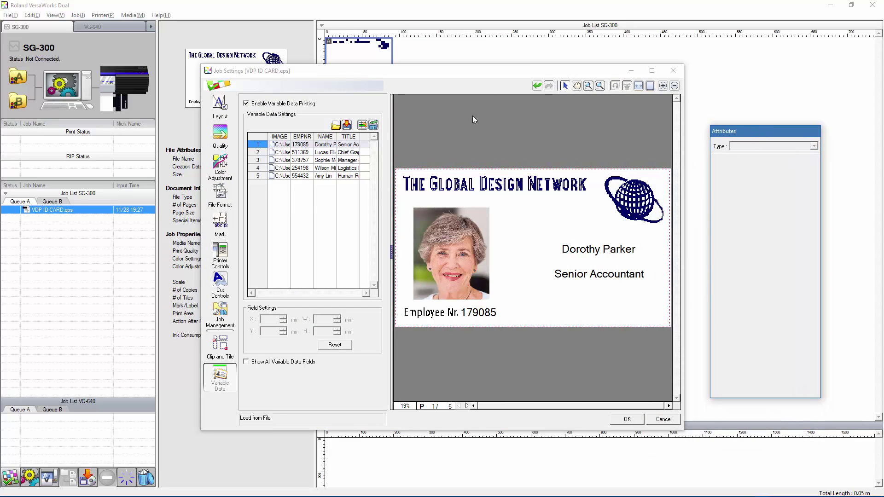
- Set the font of the TITLE field on the ID card to Atrament
left_click(352, 138)
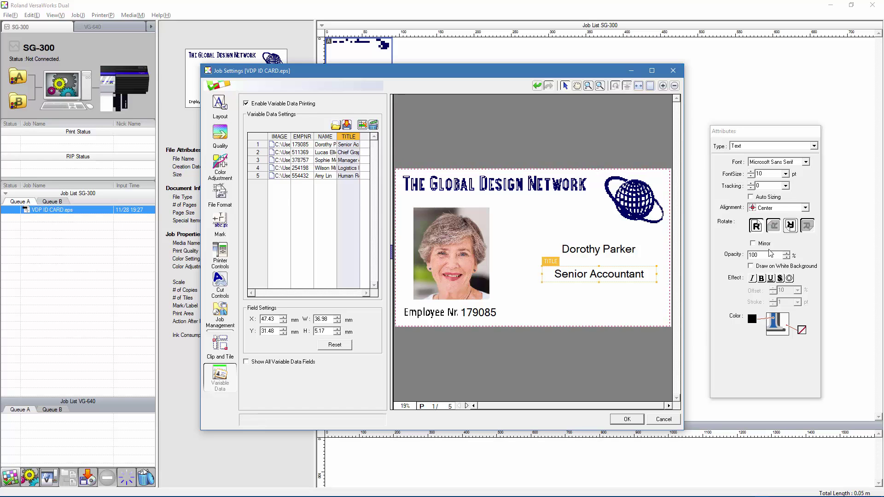
left_click(806, 162)
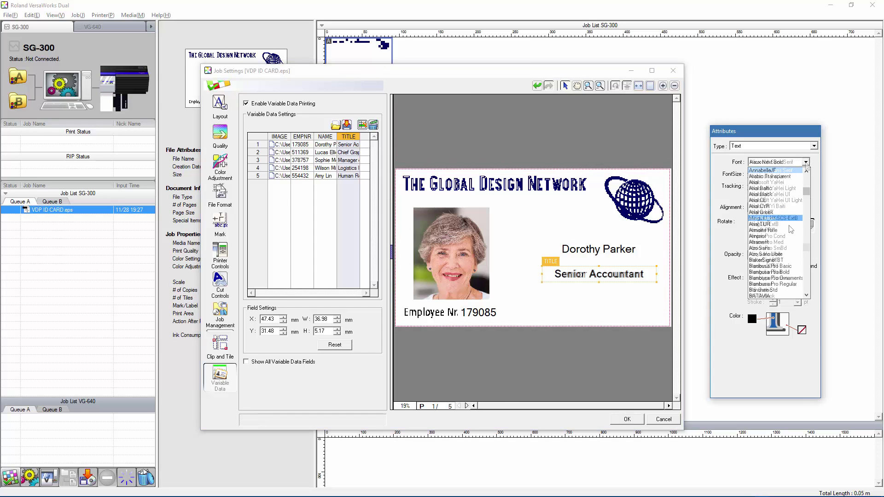
left_click(774, 243)
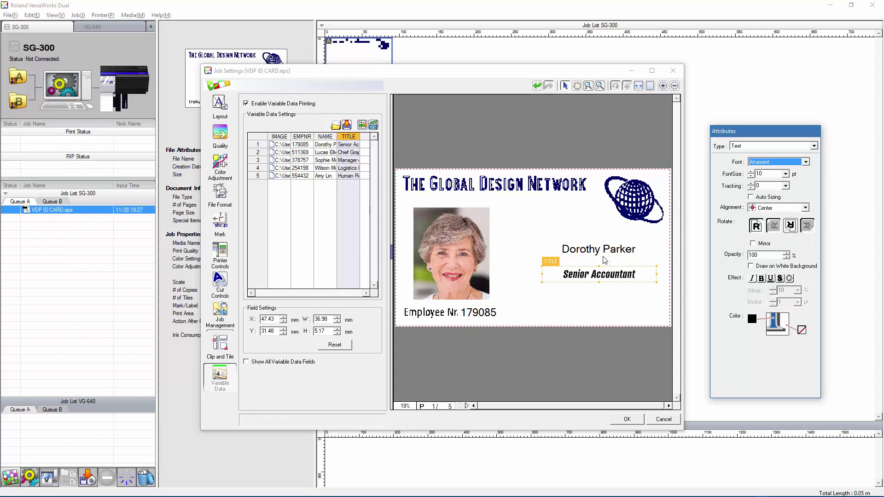
- Set the NAME field's font to Atrament at 24 pt with Auto Sizing enabled
left_click(325, 136)
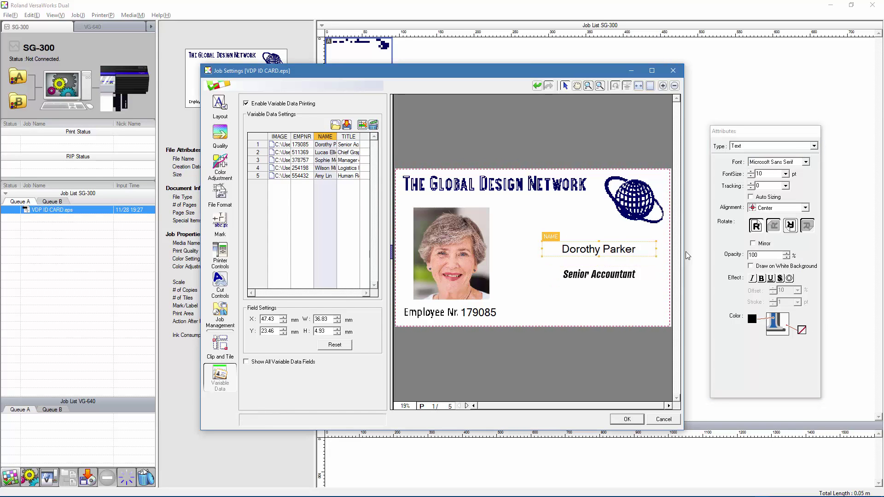
left_click(807, 162)
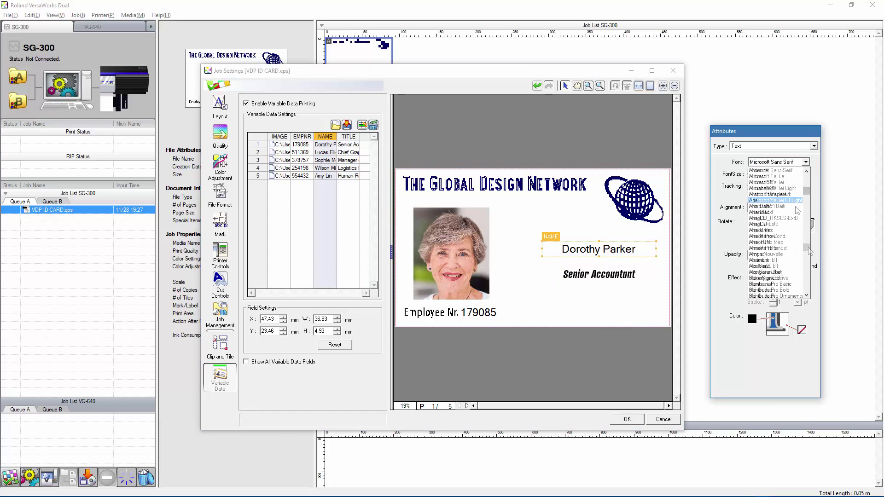
left_click(769, 264)
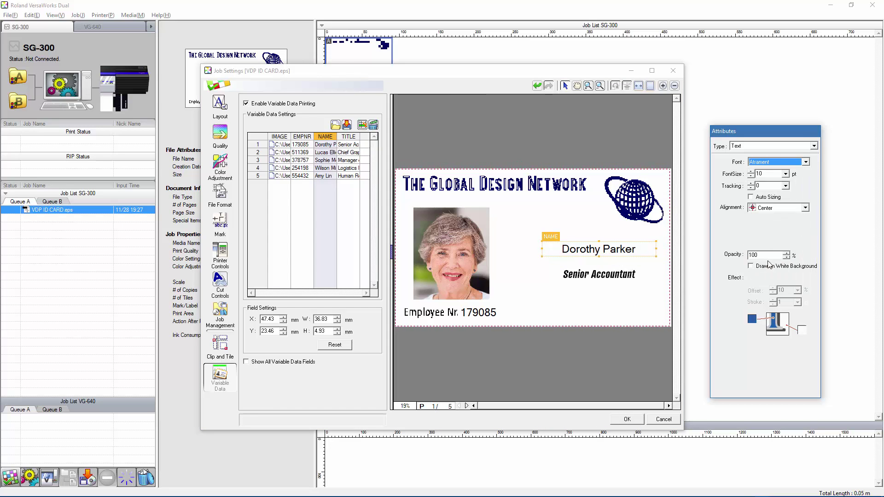
left_click(785, 174)
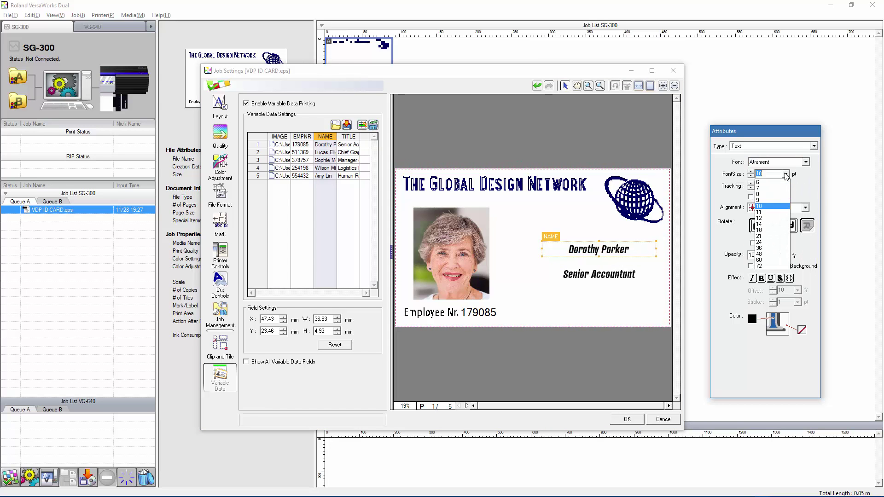
left_click(770, 242)
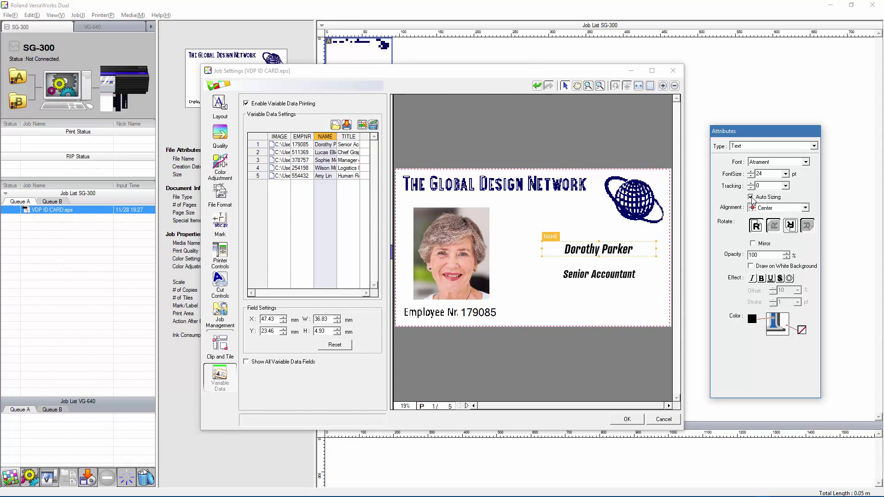
- Set the alignment of the EMPNR field to Left
left_click(303, 138)
left_click(302, 137)
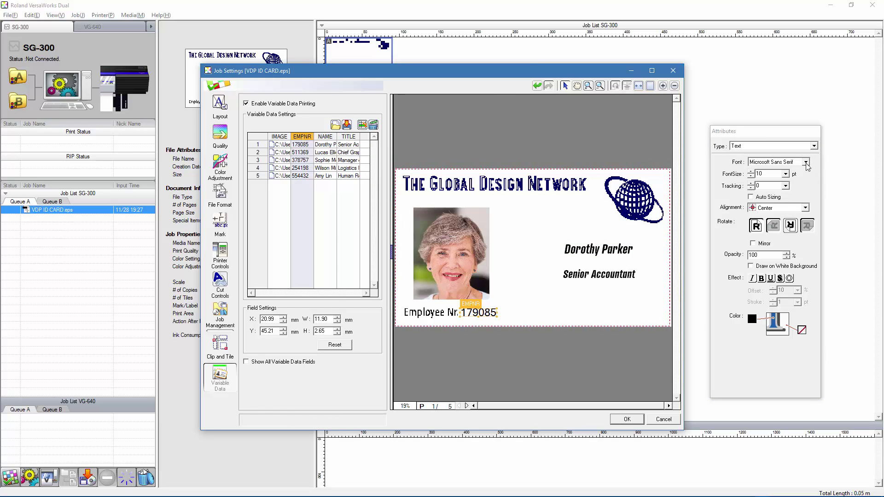
left_click(806, 208)
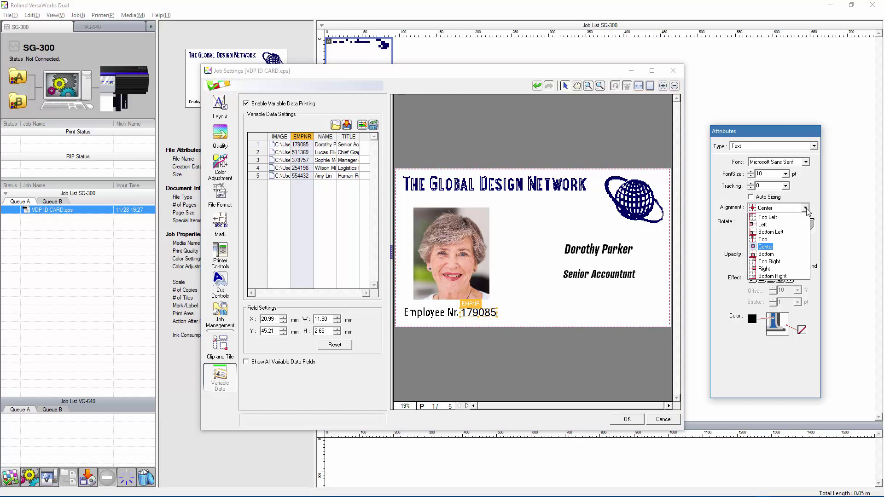
left_click(763, 225)
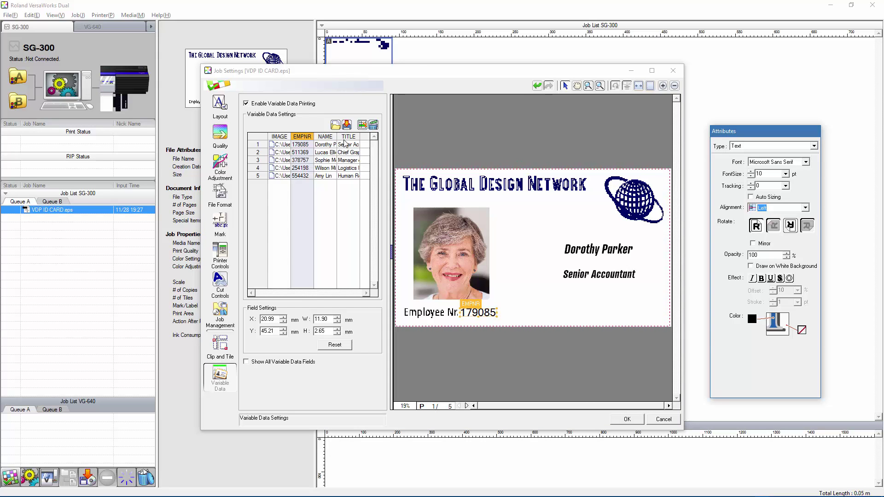
- Try the Fit to Fields option on the IMAGE field's photo and return the fit to Fit proportionally
left_click(278, 137)
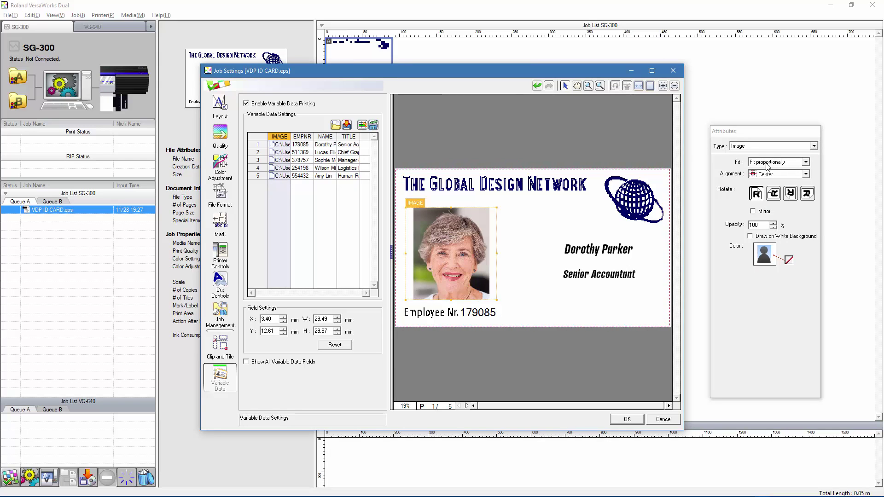
left_click(806, 162)
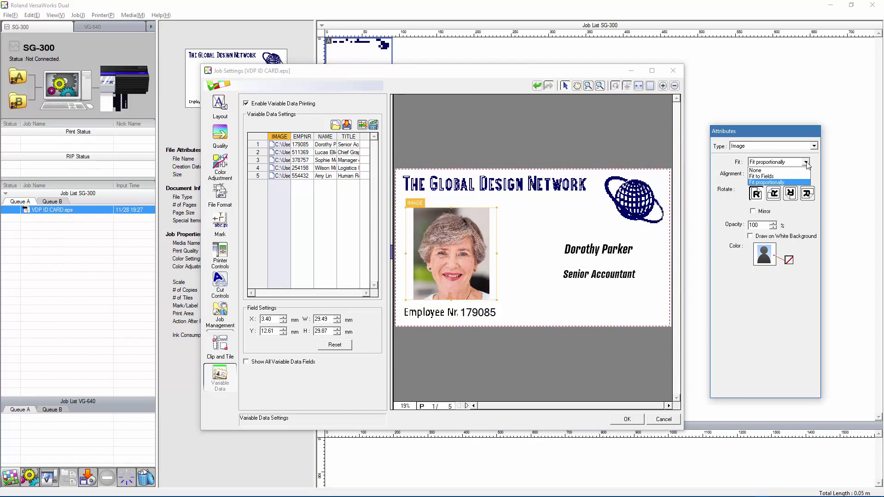
left_click(795, 177)
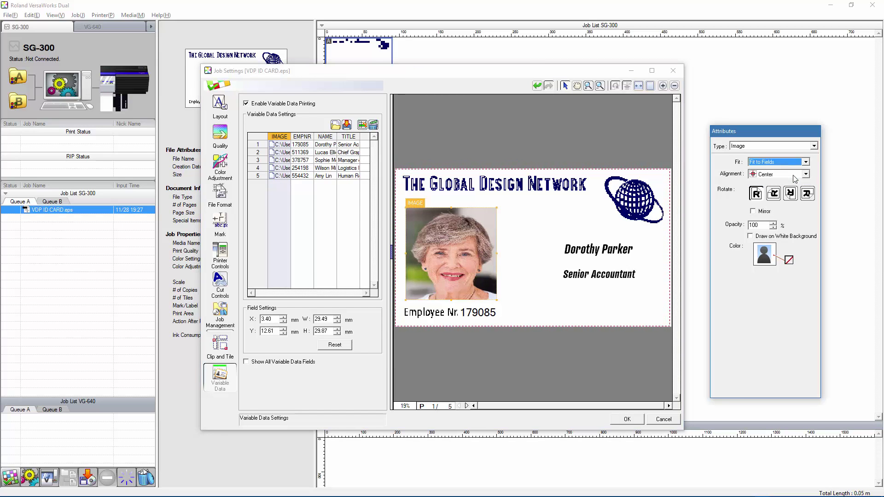
left_click(807, 162)
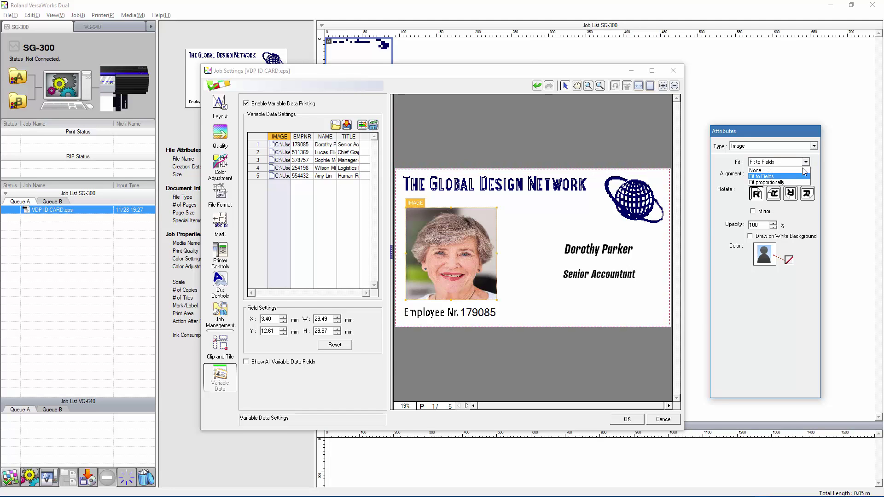
left_click(799, 183)
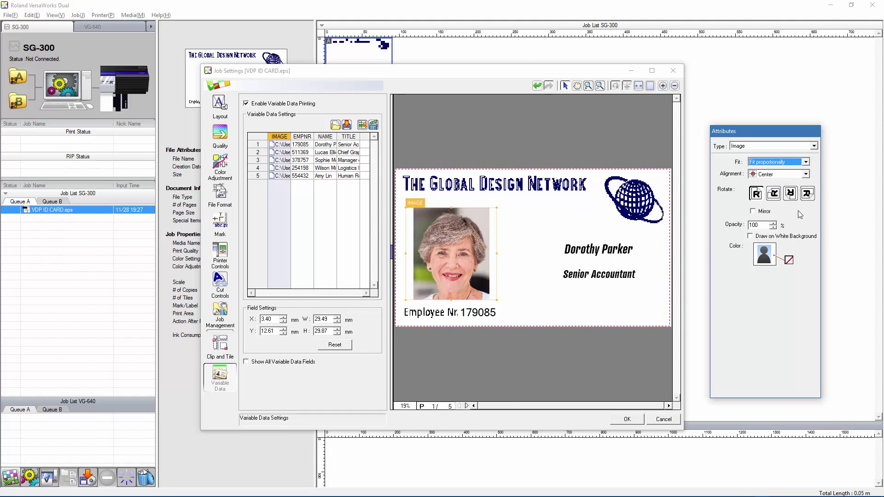
- Preview the ID cards of the first three records and check the job's print layout
left_click(280, 146)
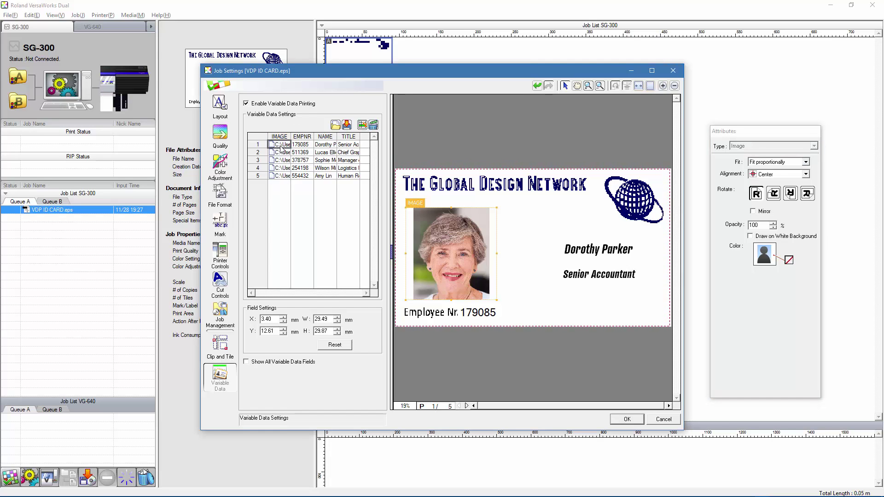
left_click(281, 154)
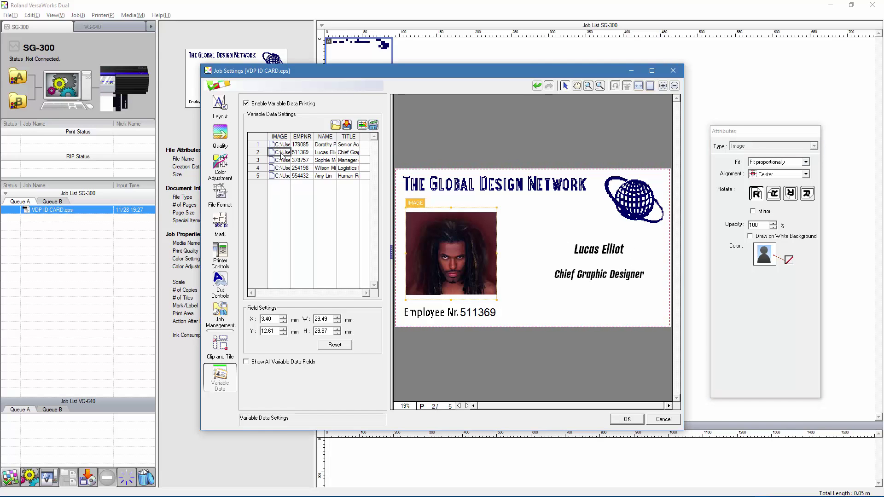
left_click(280, 161)
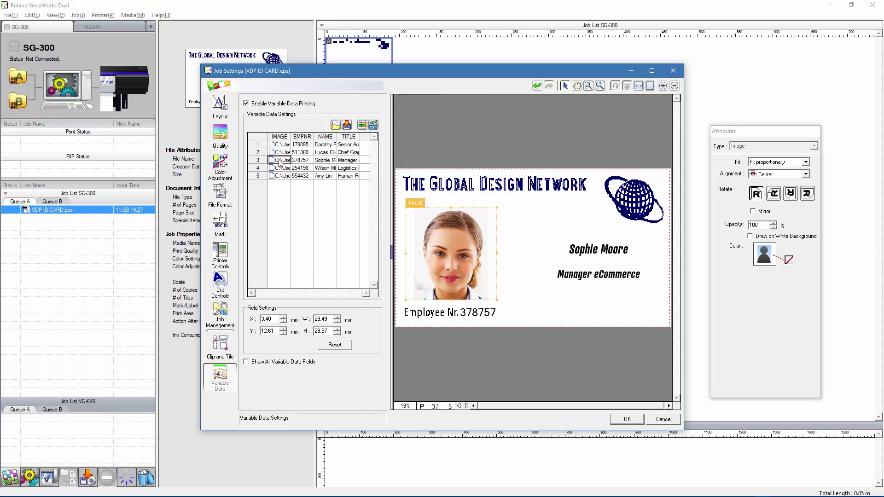
left_click(220, 107)
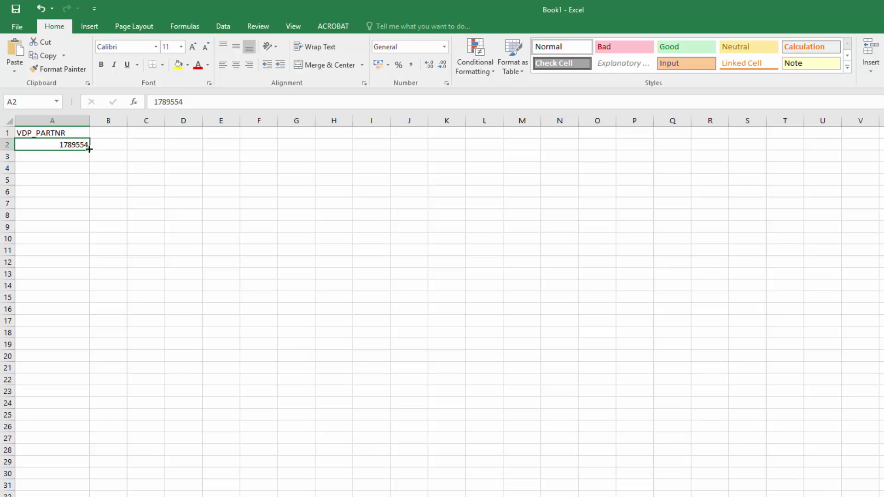
- In Excel, fill the VDP_PARTNR column with consecutive part numbers from cell A2 down to A28
left_click_drag(89, 148, 75, 456)
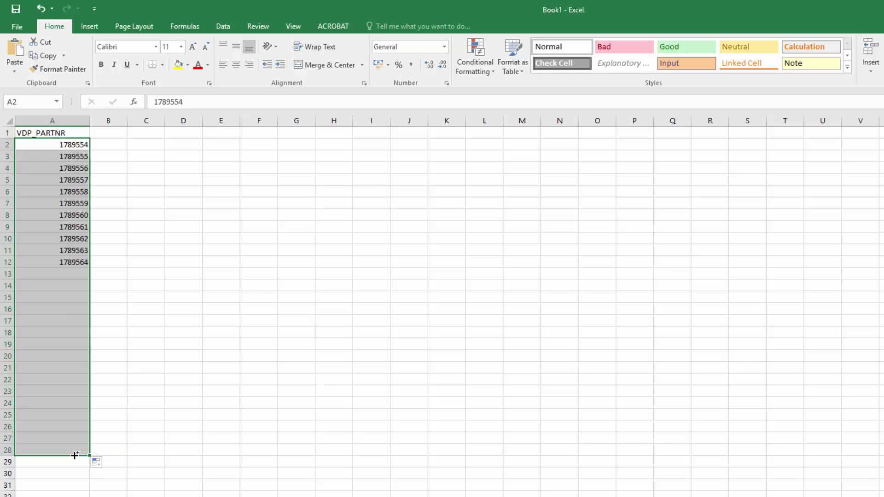
left_click(129, 415)
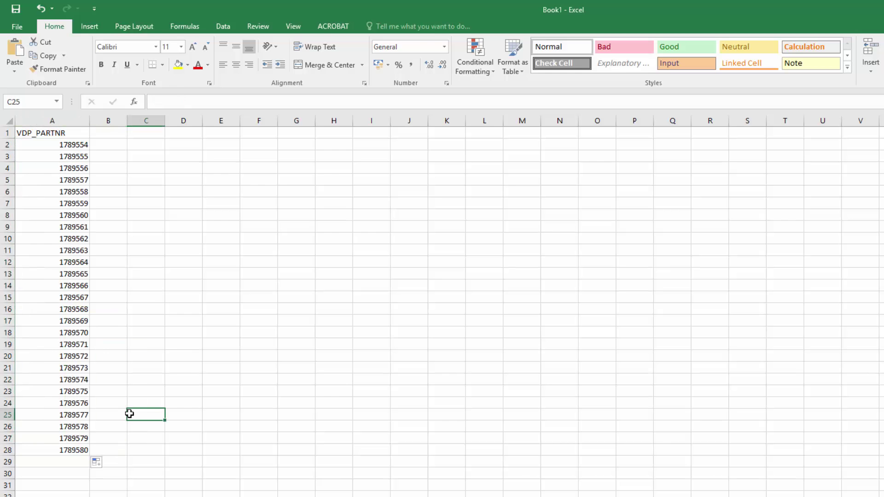
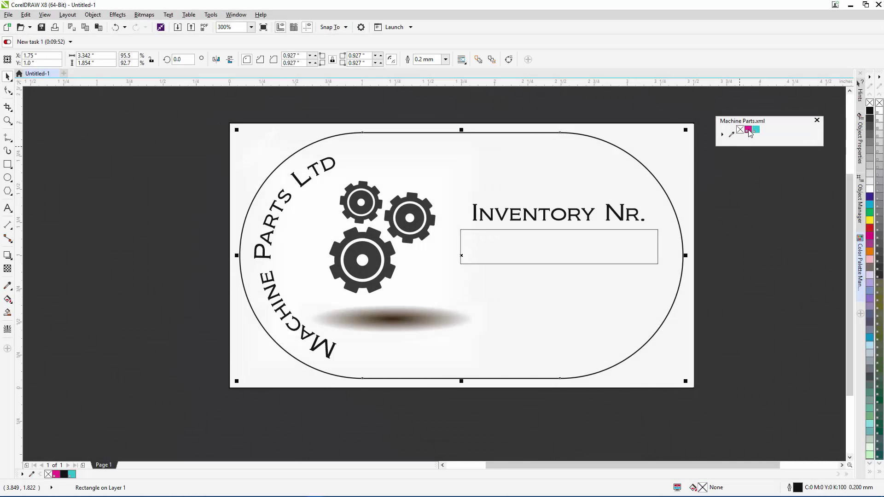
- In CorelDRAW, set the rounded label outline to CutContour and the inventory number box outline to the turquoise Machine Parts palette colour
right_click(749, 130)
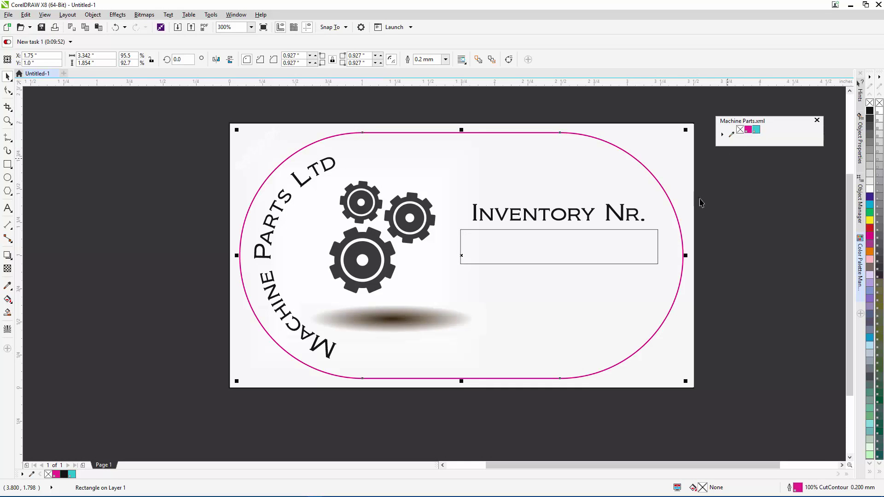
left_click(628, 230)
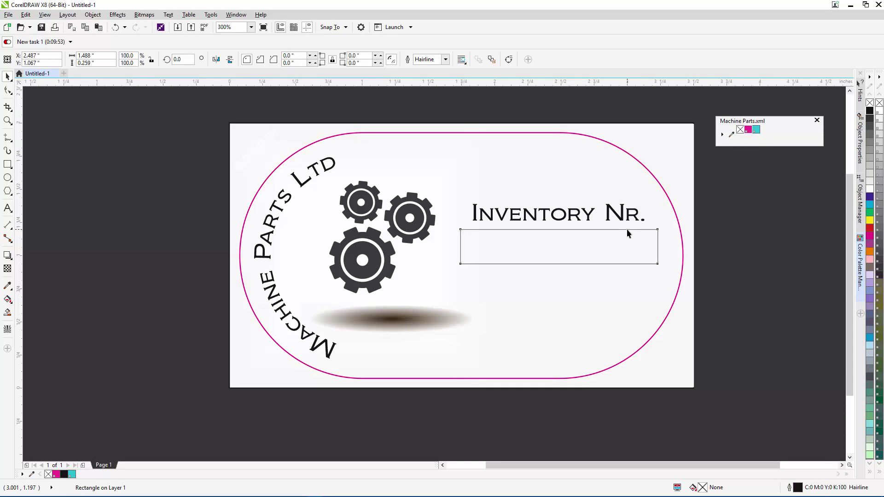
right_click(757, 131)
left_click(778, 244)
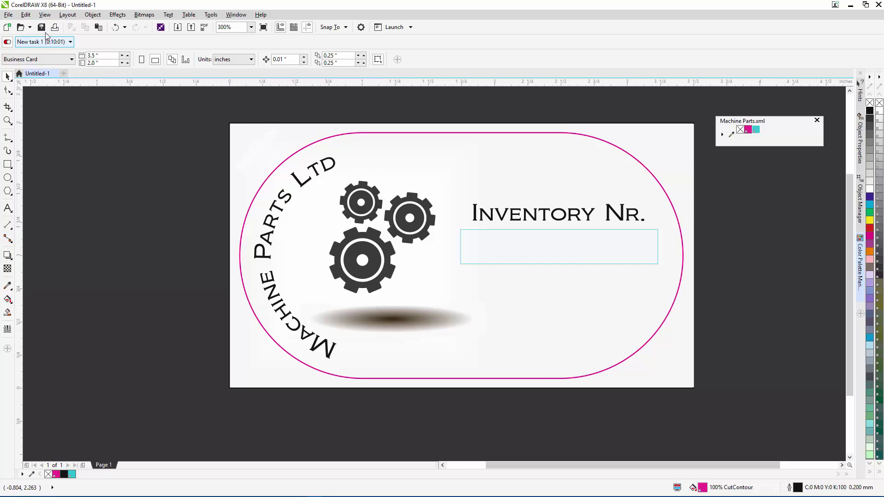
- Export the label as Machine Parts.eps, and in VersaWorks enable variable data printing in that job's settings
left_click(9, 15)
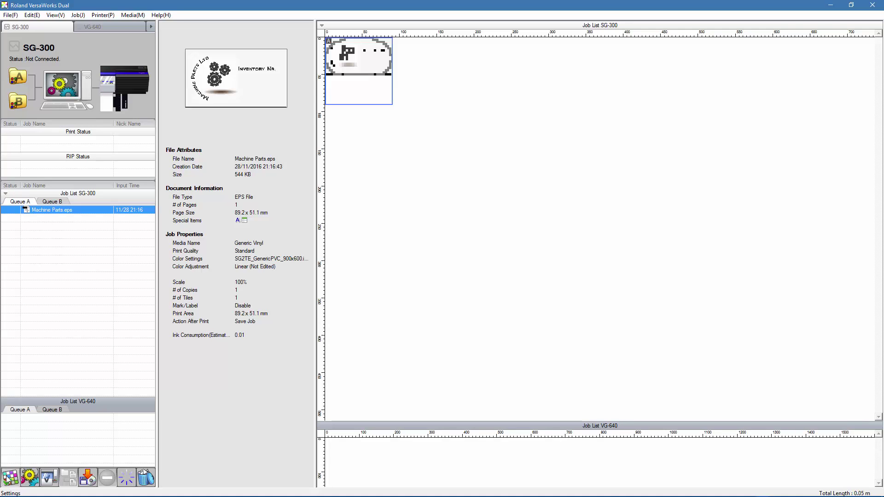
left_click(10, 478)
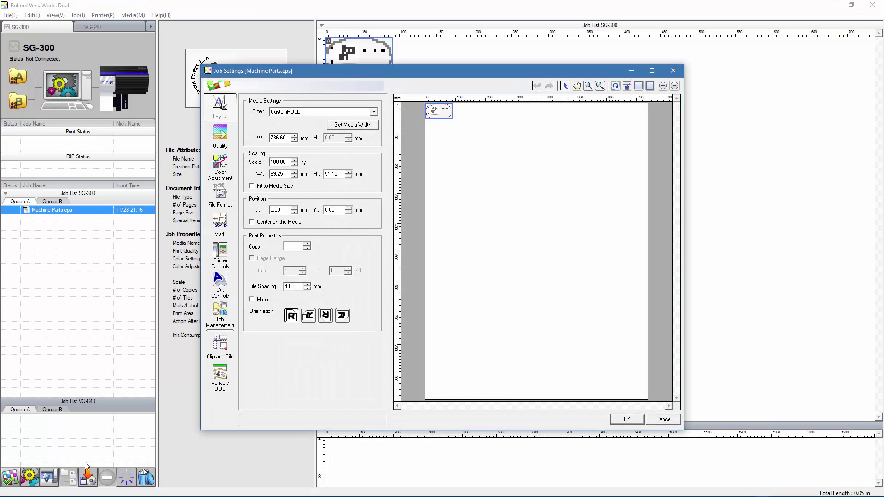
left_click(220, 374)
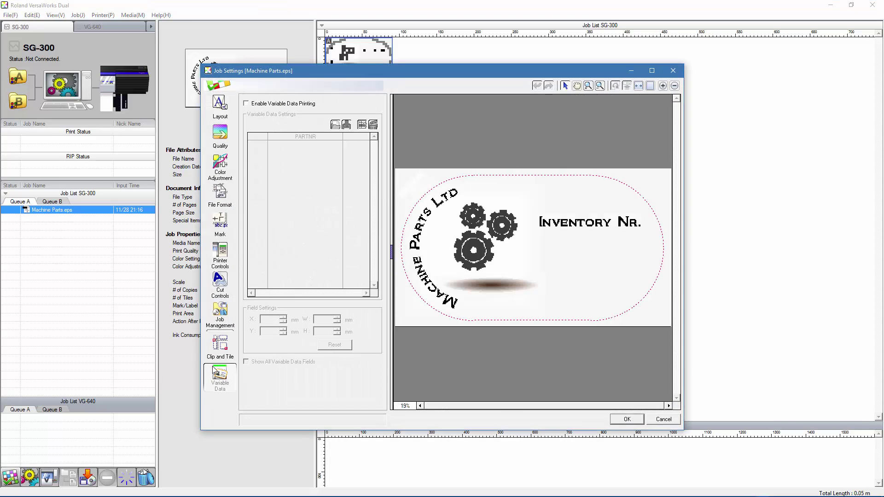
left_click(247, 104)
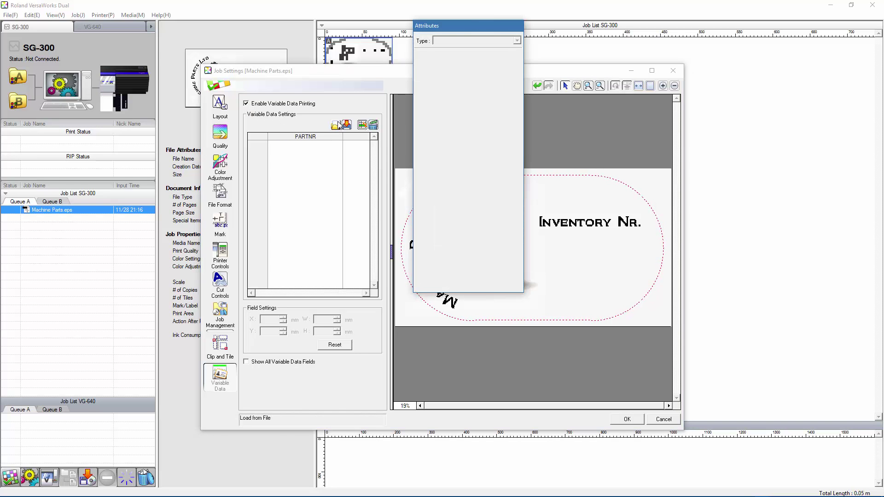
- Load Inventory.csv from the Desktop as the variable data and move the Attributes window clear of the label preview
left_click(337, 125)
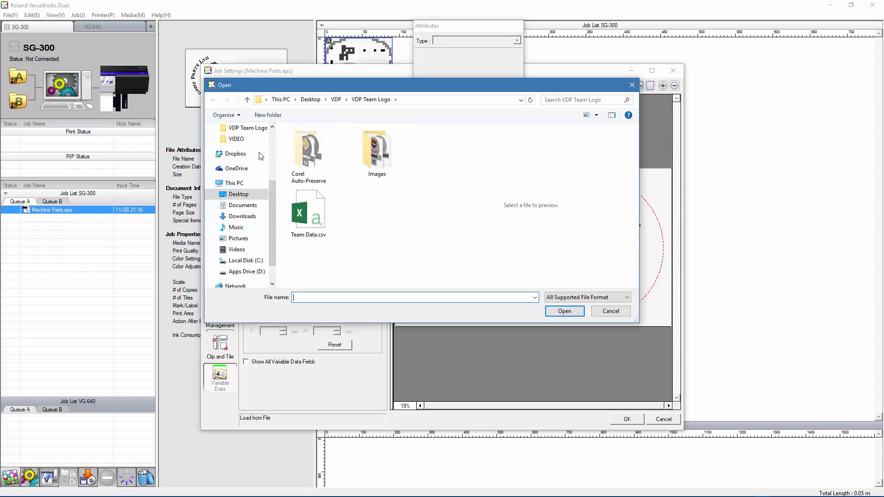
left_click(237, 194)
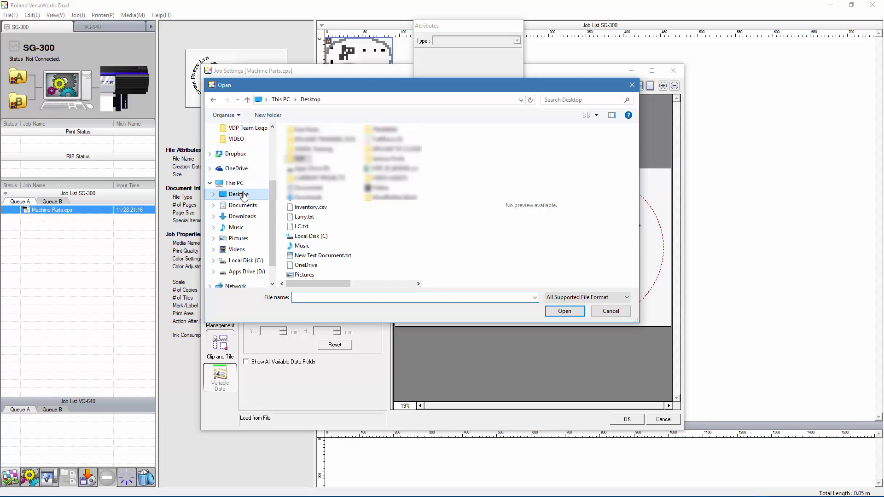
left_click(310, 208)
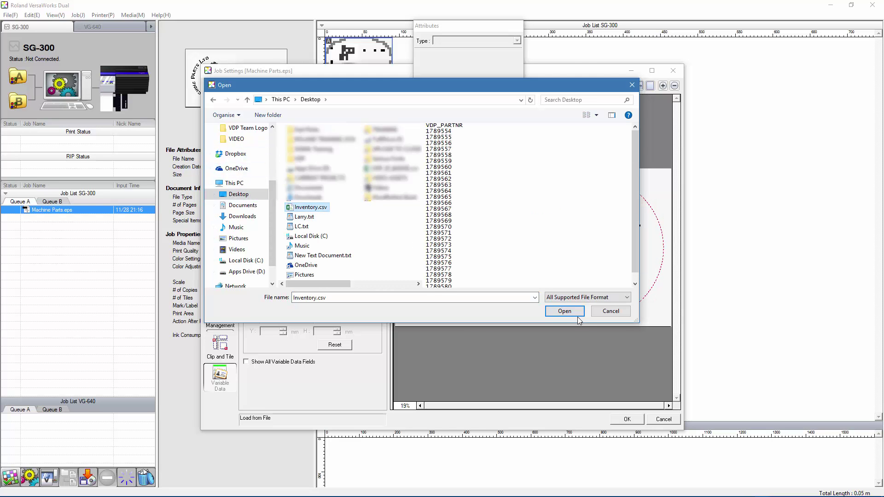
left_click(565, 312)
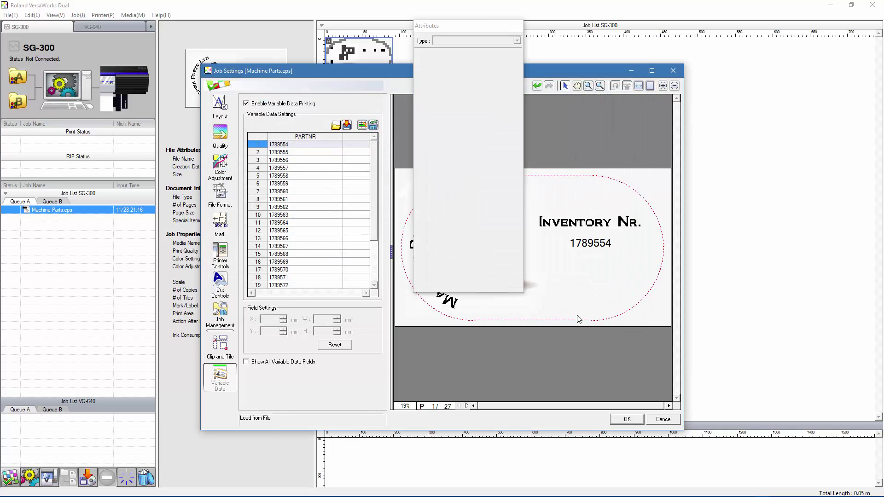
left_click_drag(479, 26, 756, 109)
- Set the PARTNR field's font size to 18 pt and show the print layout of the labels
left_click(307, 137)
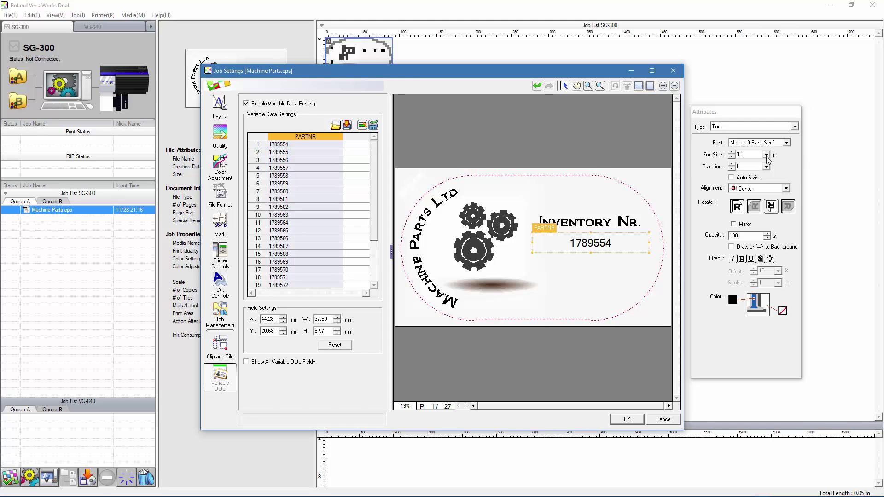
left_click(767, 156)
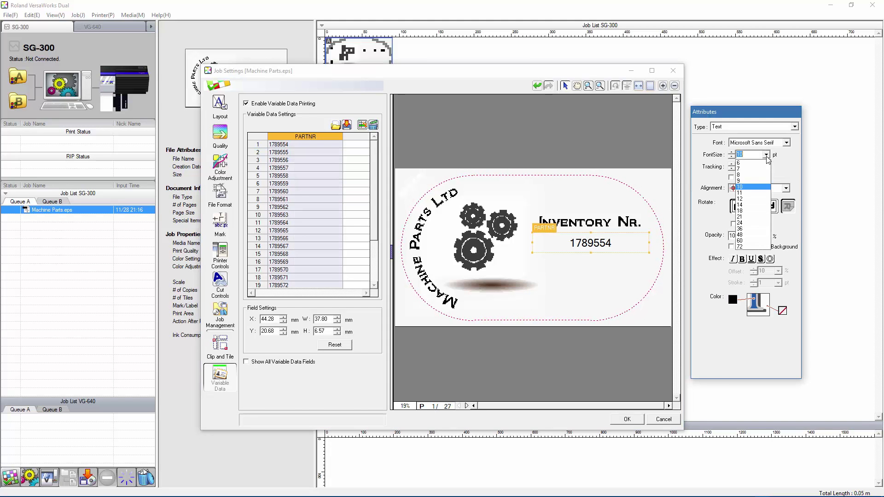
left_click(760, 211)
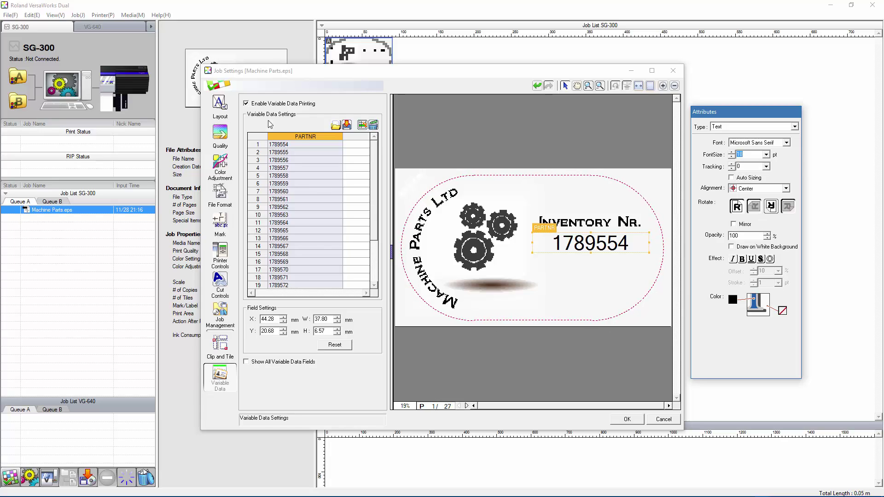
left_click(220, 105)
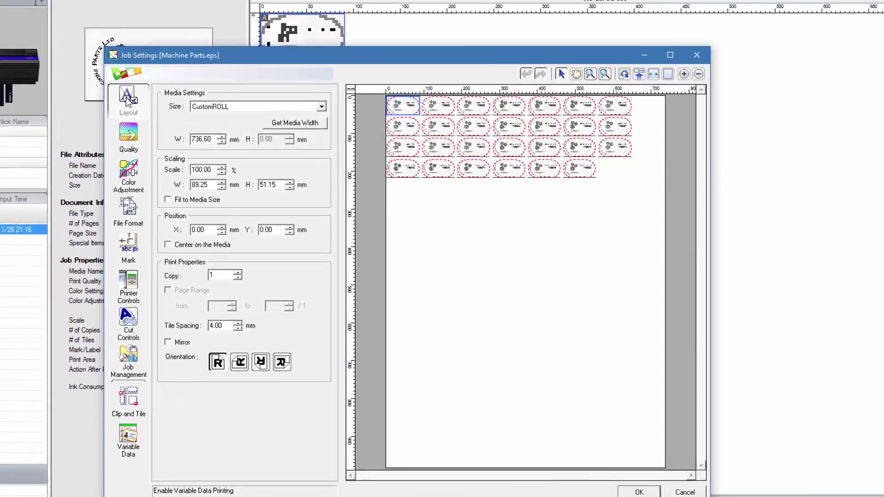